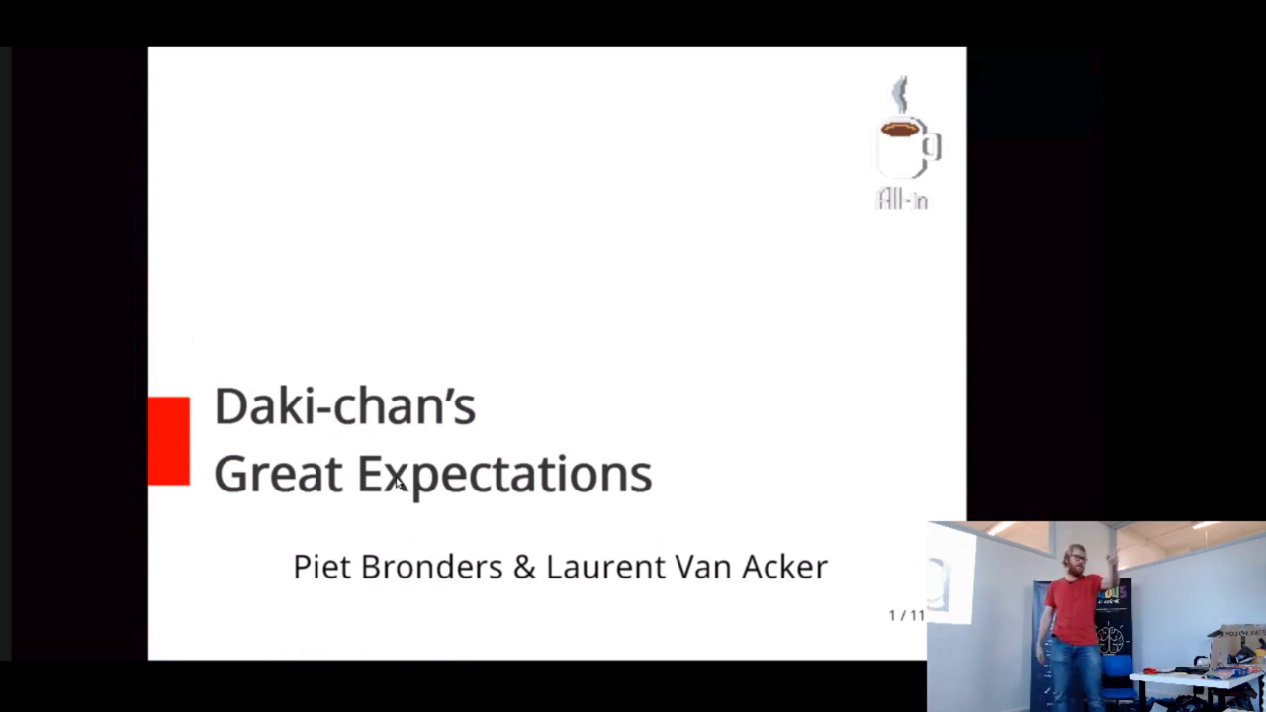
Advance the slideshow from the title slide to slide 3, 'Some random projects'
key("Right")
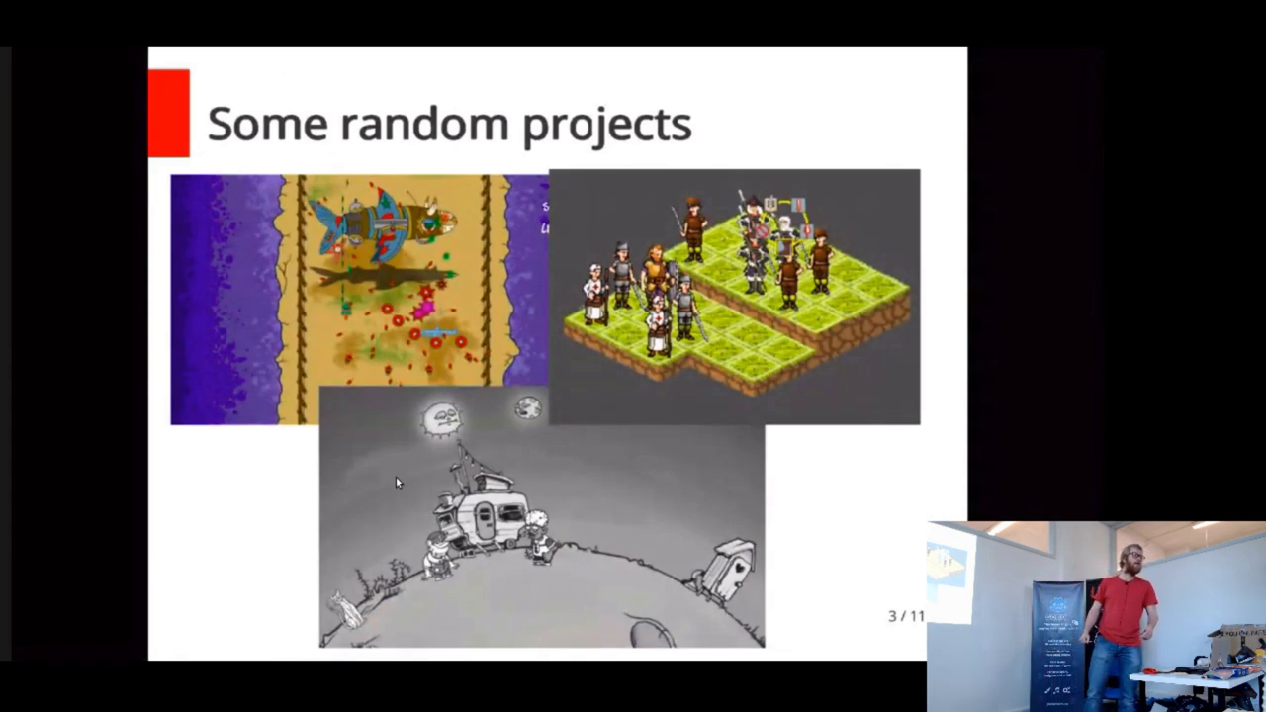
Advance to slide 4, 'Daki-chan's Great Expectations', then exit the slideshow
key("Right")
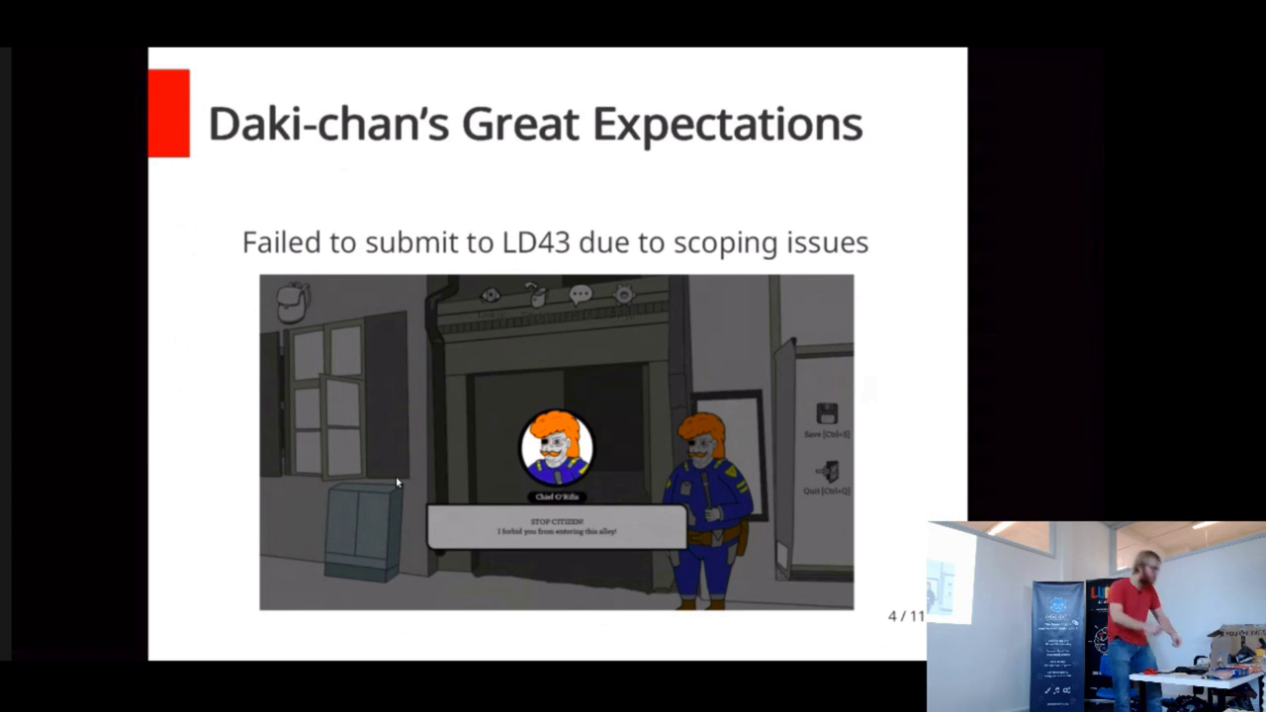
key("Escape")
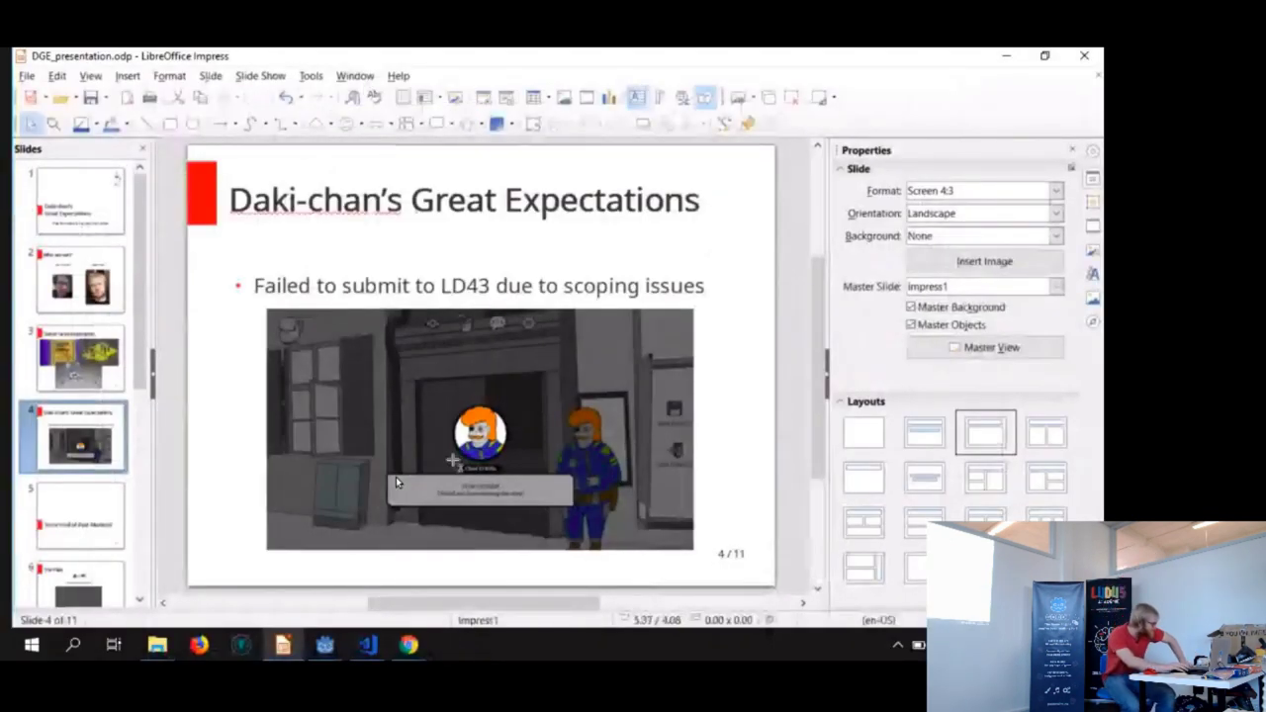
Run Daki-chan's Great Expectations from Godot and tick Enable Fullscreen in its Options
mouse_move(325, 645)
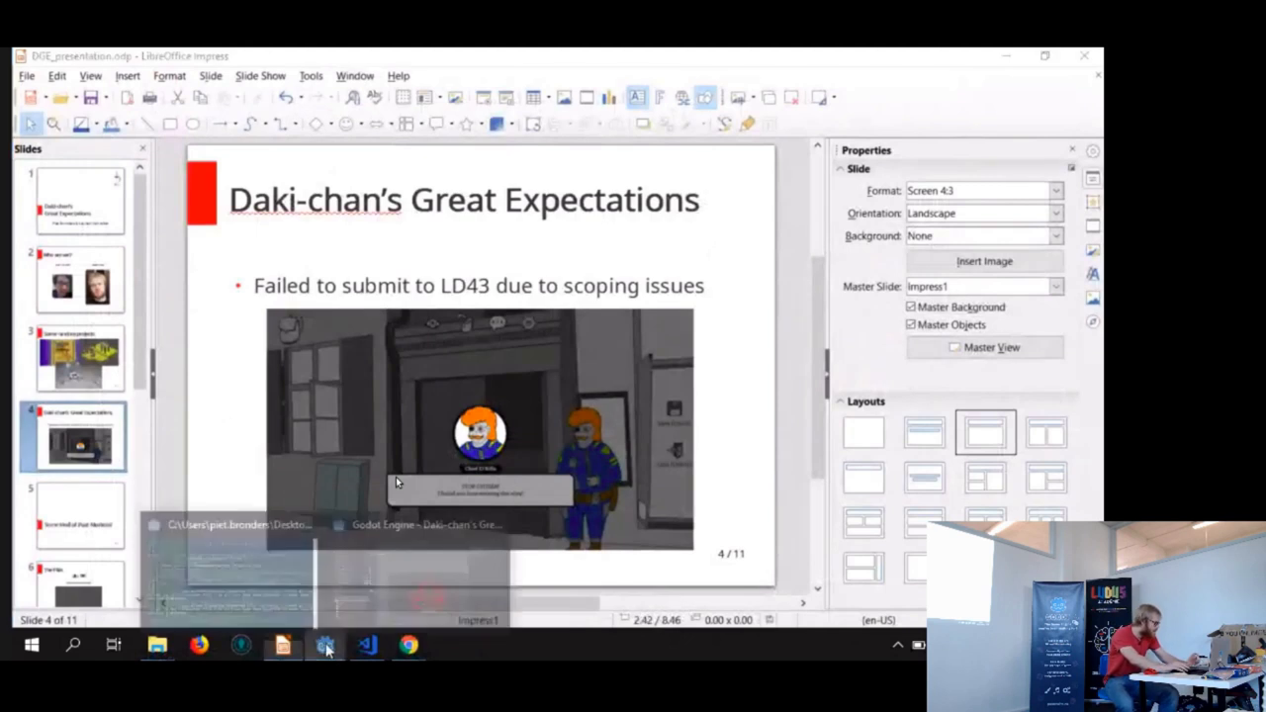
left_click(368, 588)
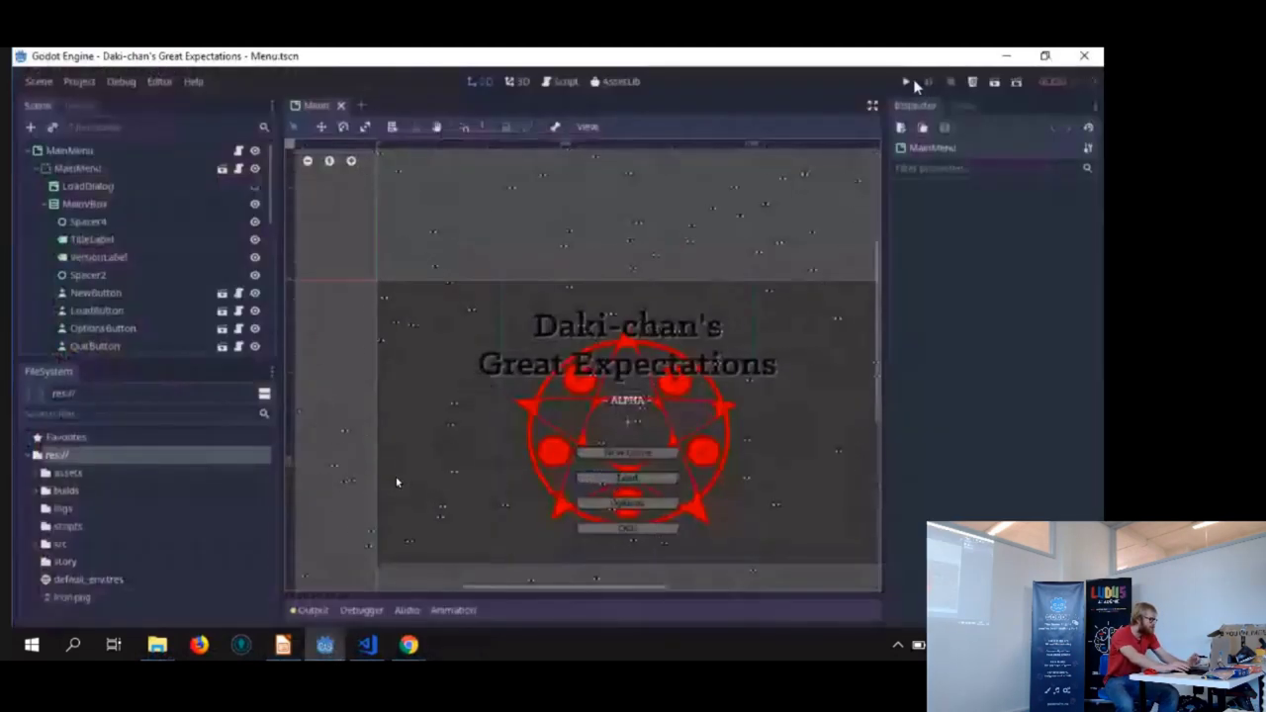
left_click(906, 81)
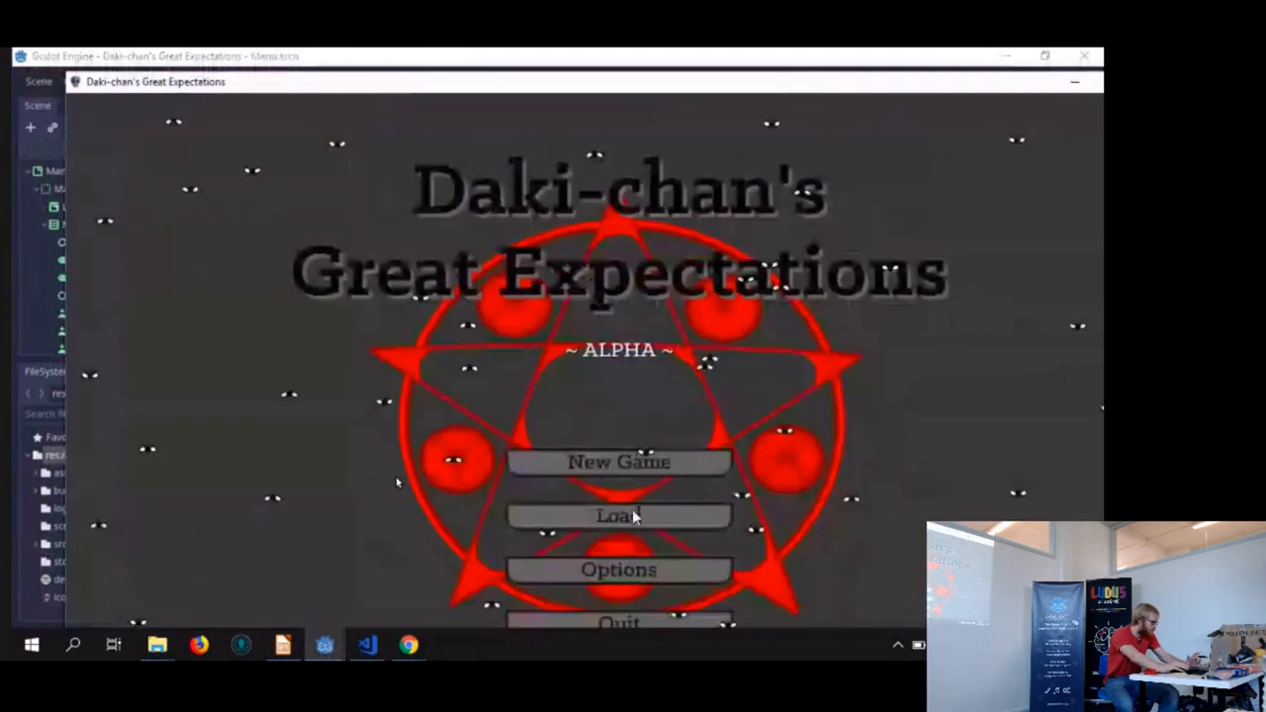
left_click(618, 570)
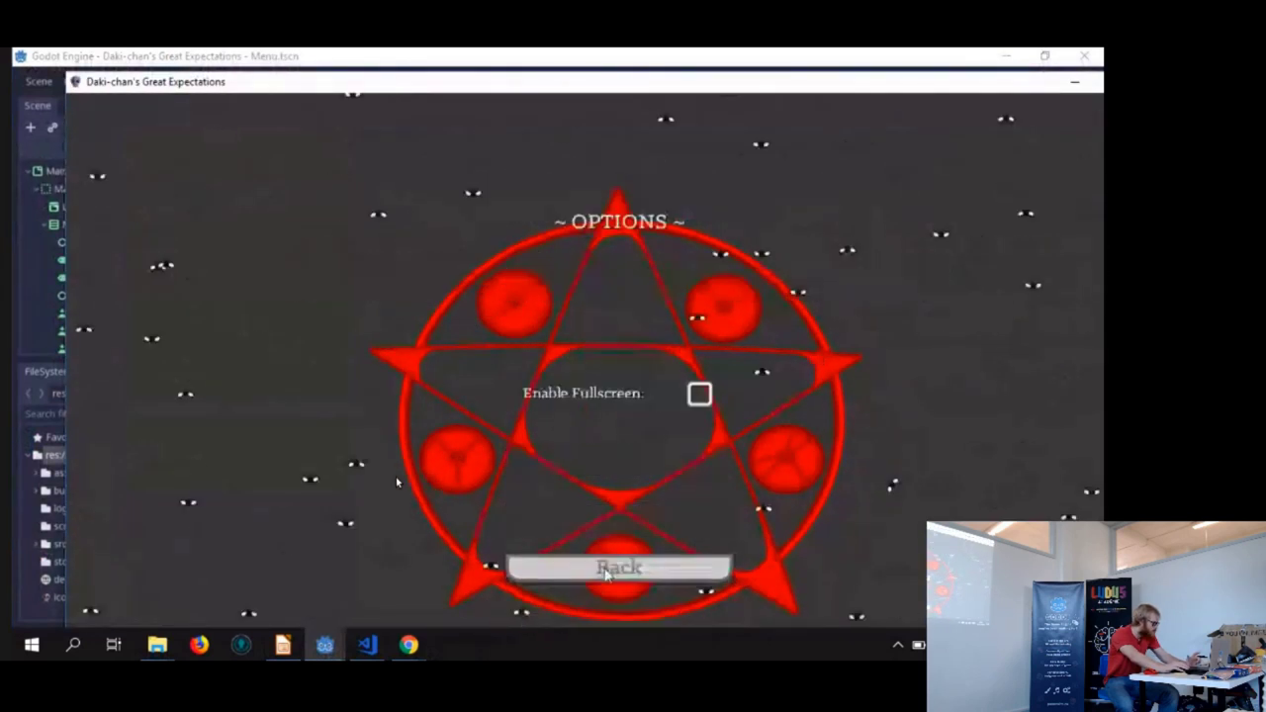
left_click(699, 396)
left_click(557, 525)
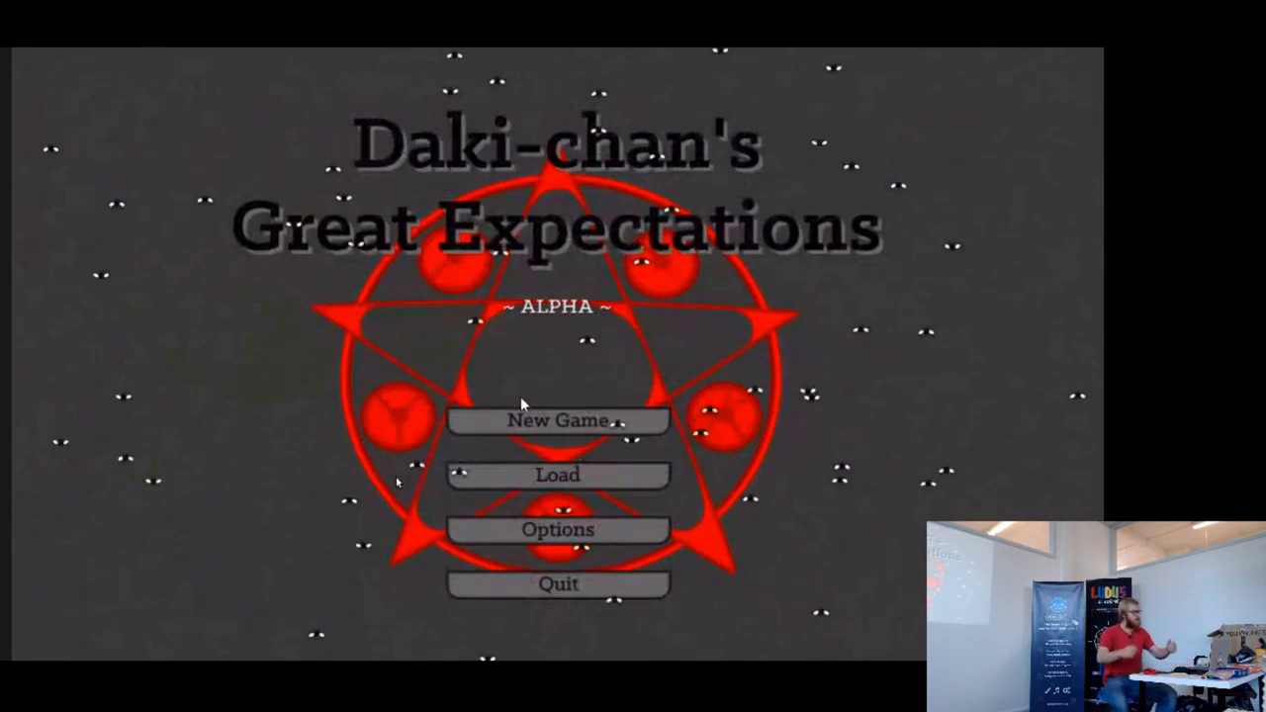
Load the richard.json save from the game's Load menu
left_click(508, 476)
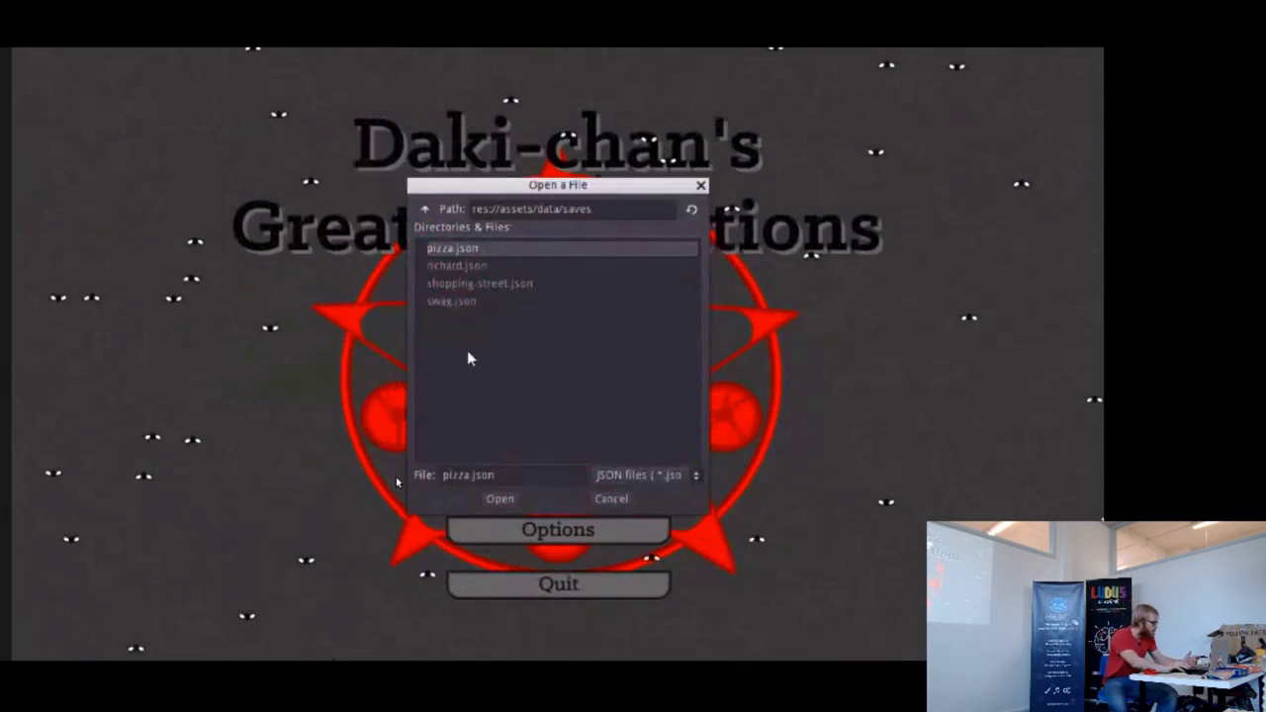
left_click(453, 266)
double_click(453, 266)
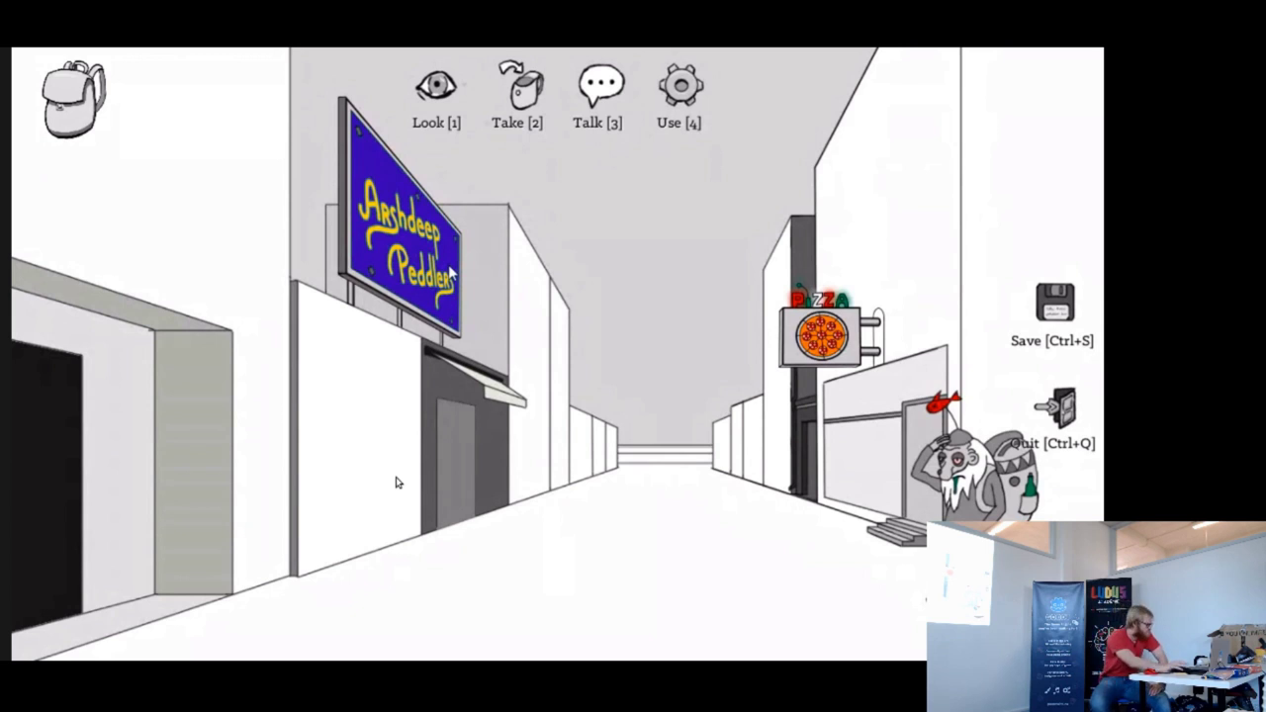
Walk to the school at the street's end, dismiss the door text, and return to the main menu
left_click(638, 456)
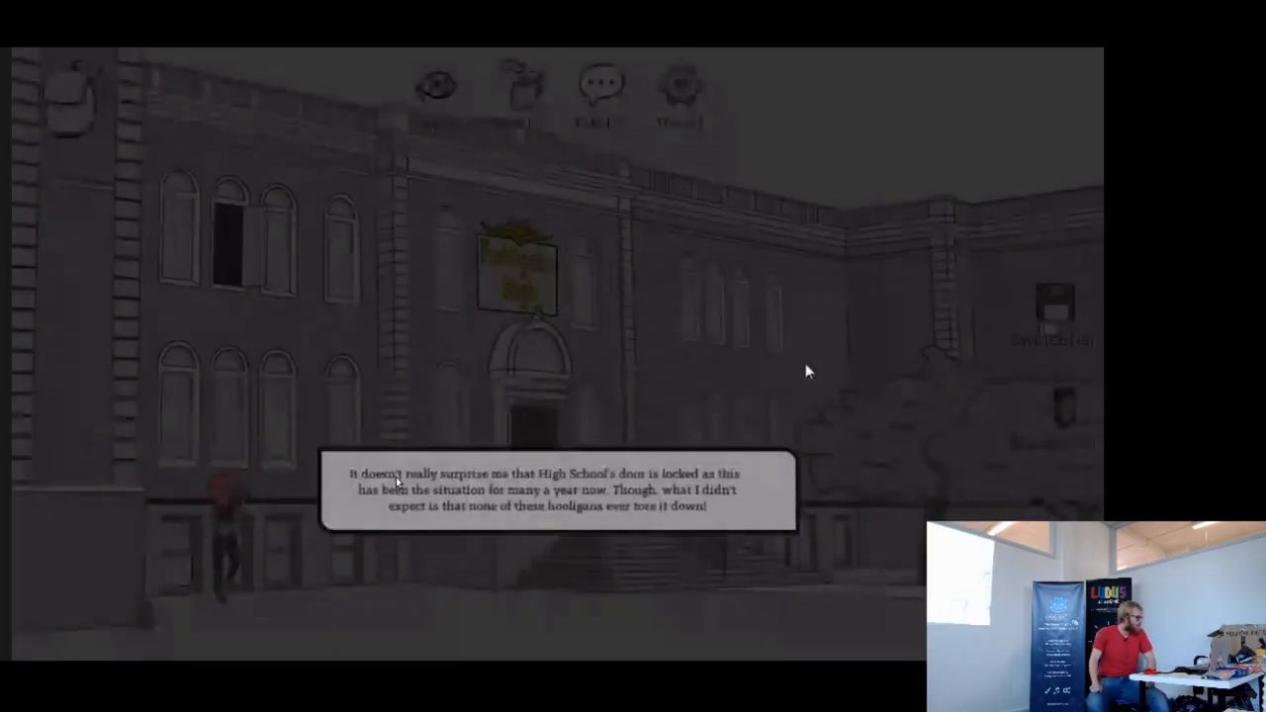
left_click(805, 365)
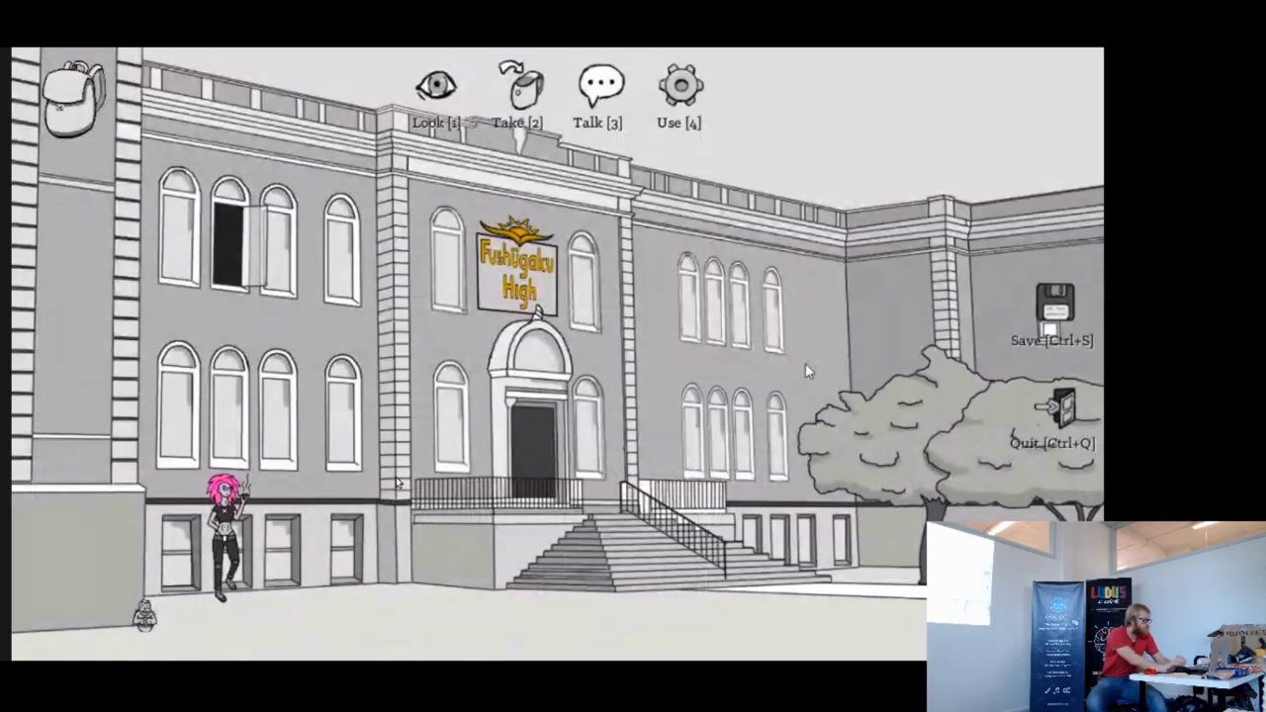
left_click(1058, 414)
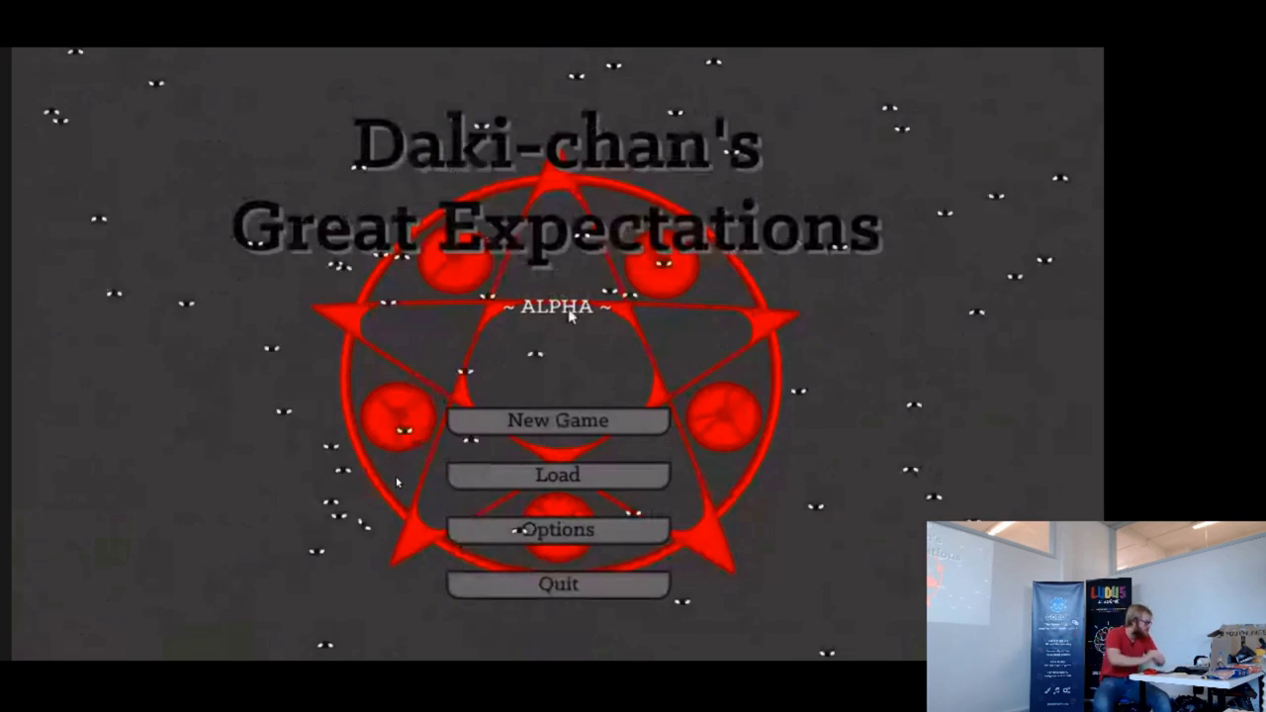
Quit the game, then restart the Impress slideshow from slide 5
left_click(619, 591)
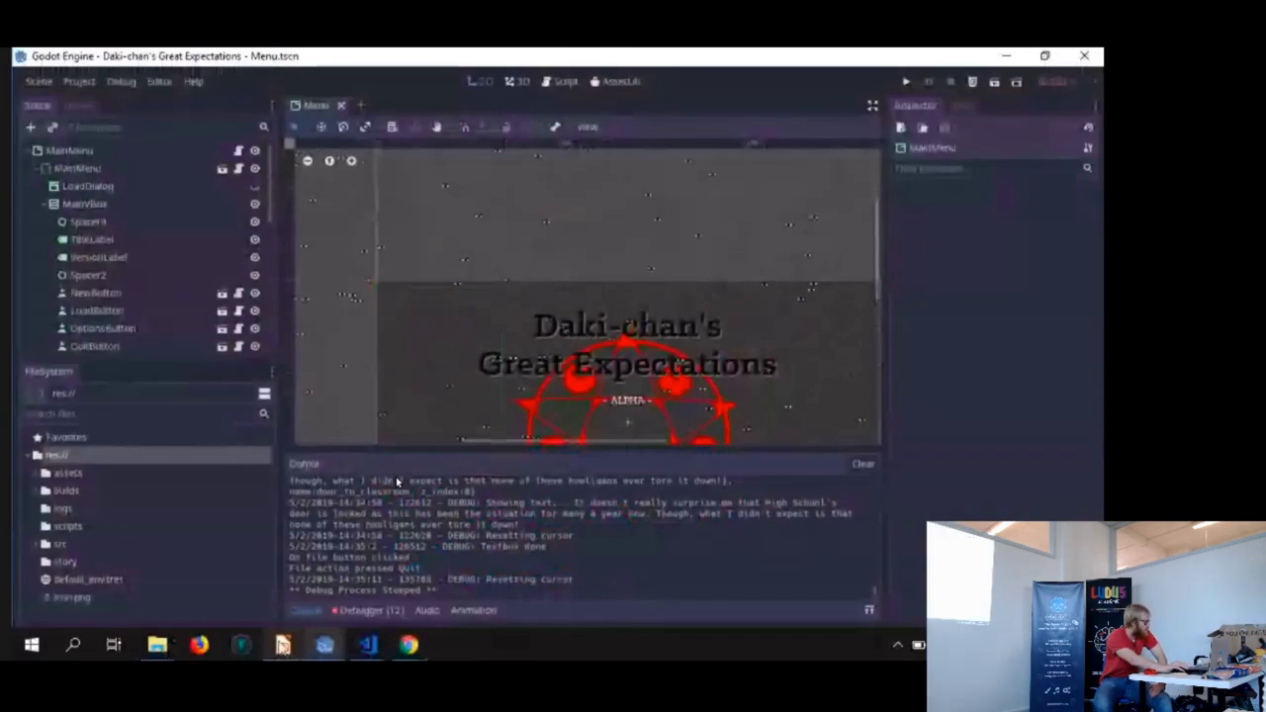
left_click(283, 645)
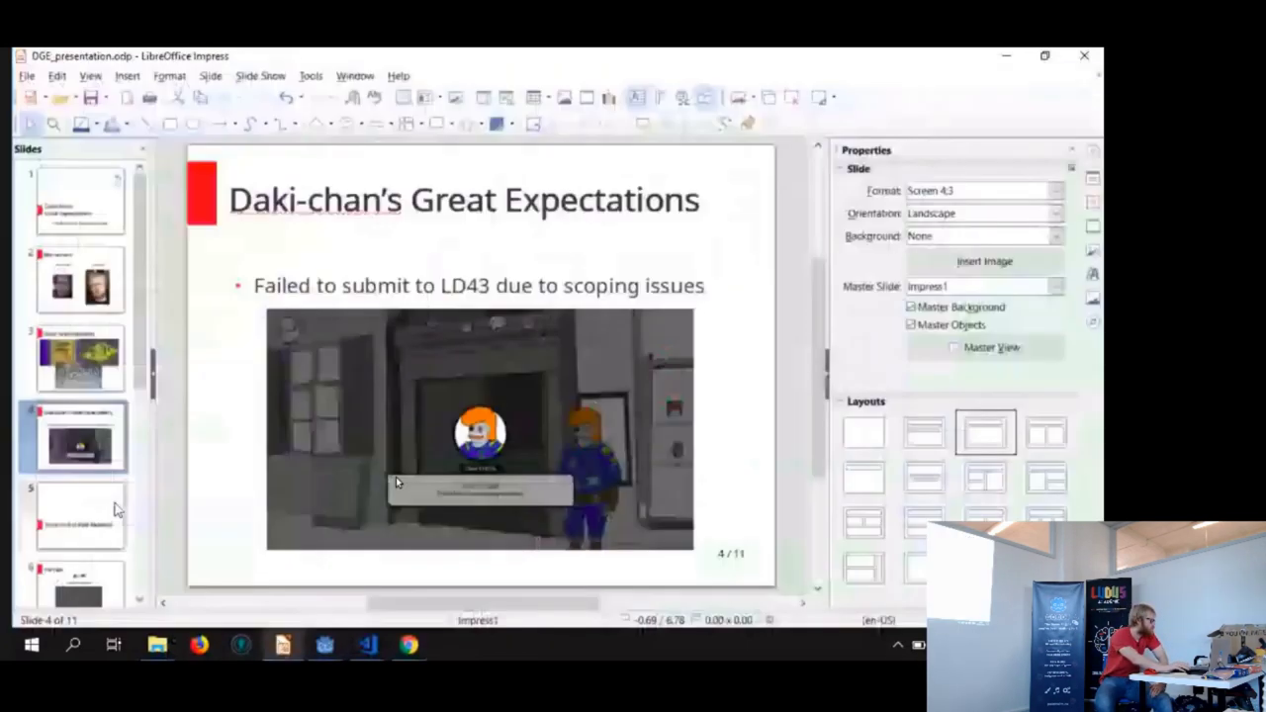
left_click(115, 509)
left_click(260, 75)
left_click(326, 110)
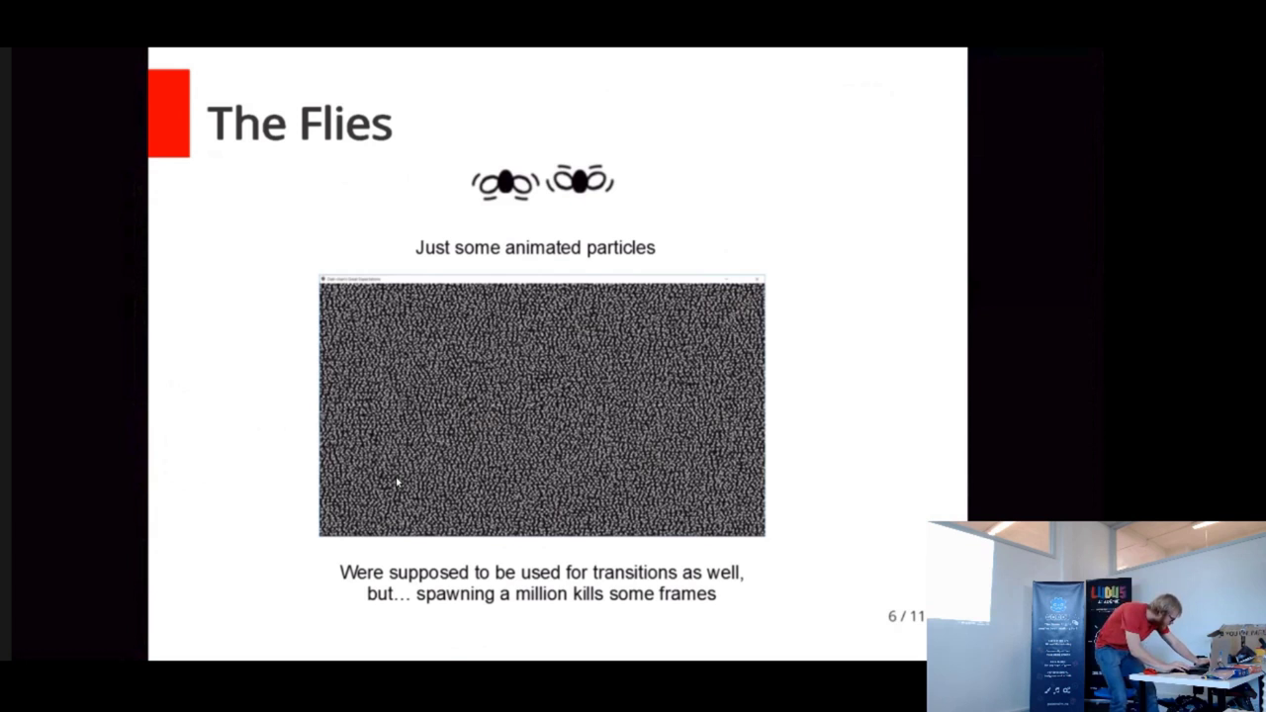
Exit the slideshow and close the Firefox window running the game demo
key("Escape")
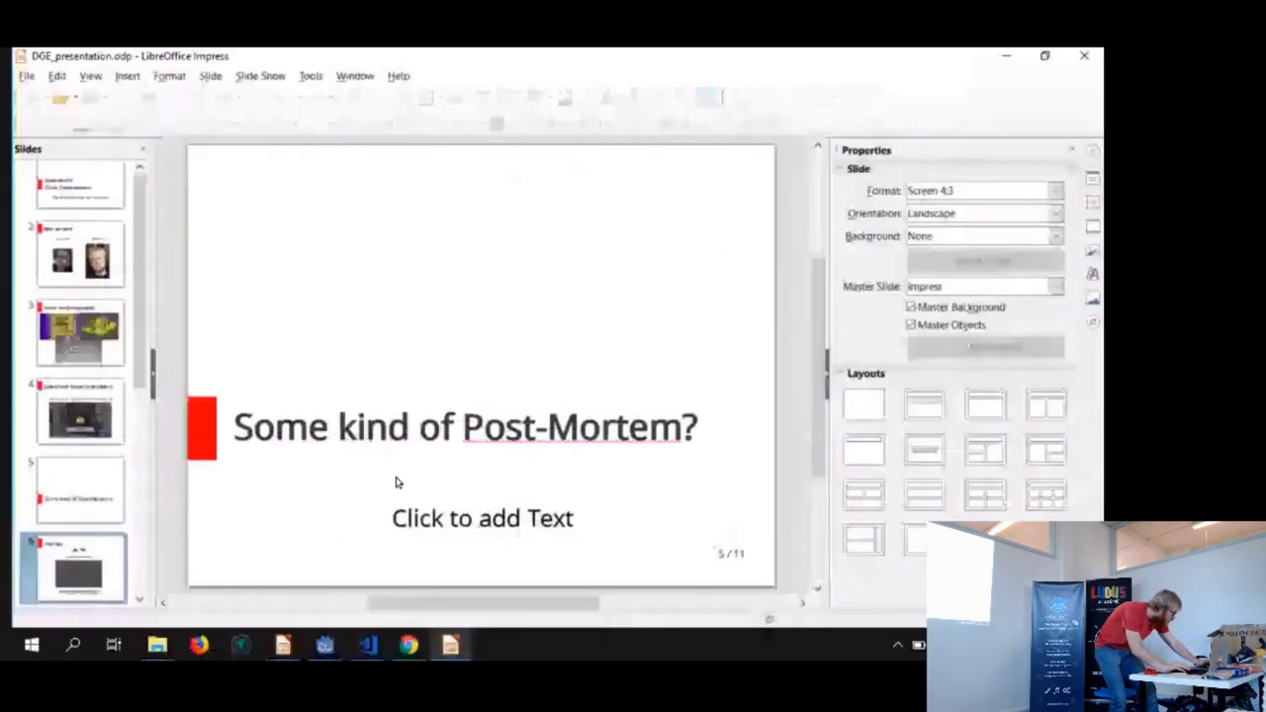
mouse_move(157, 645)
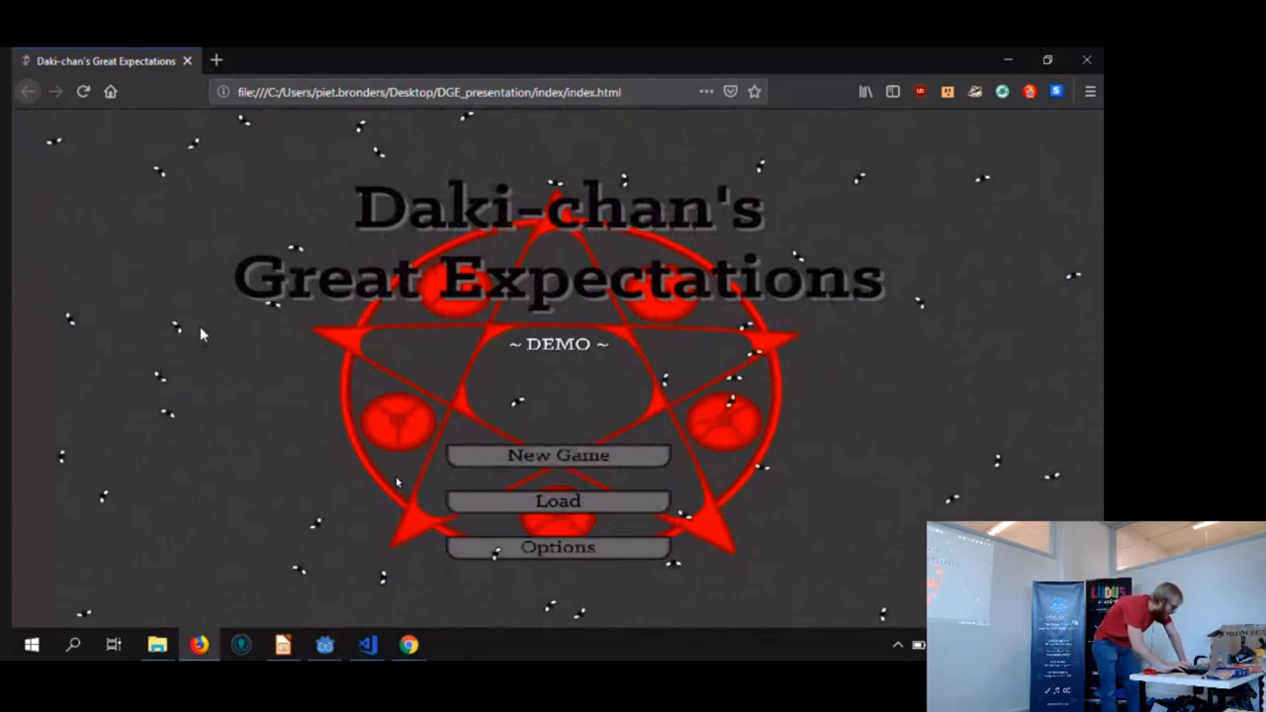
left_click(1089, 62)
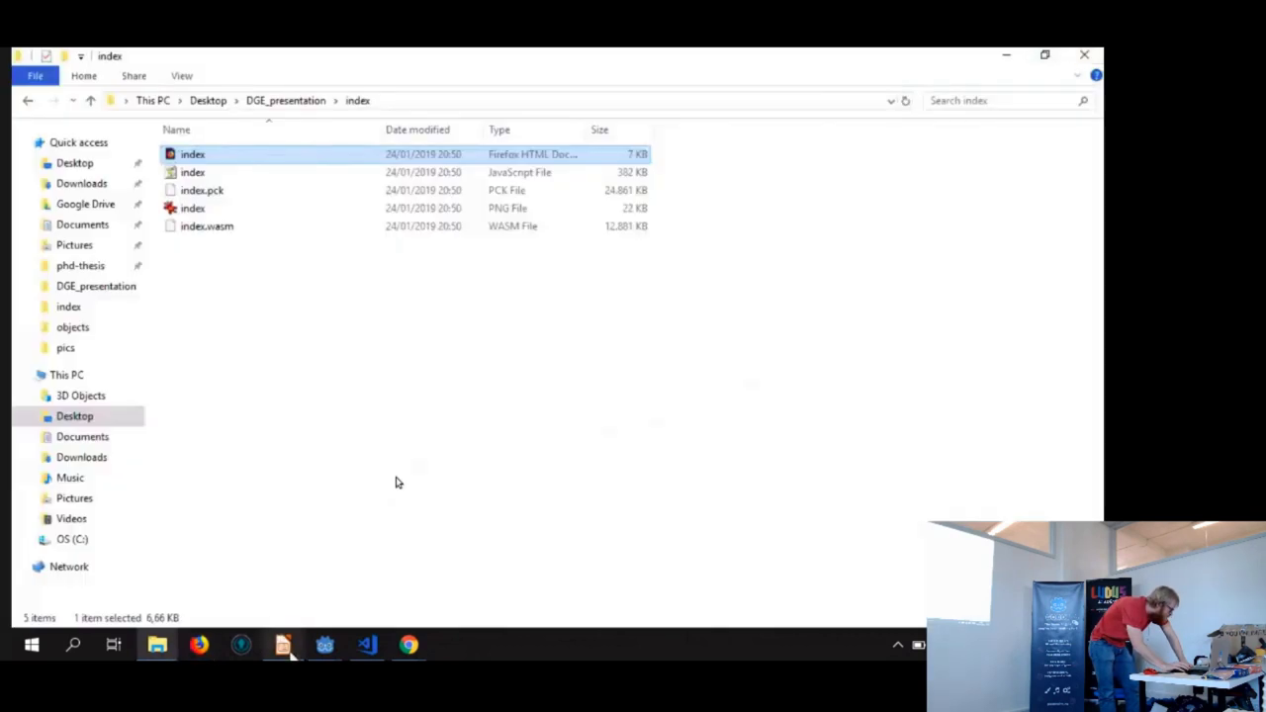
Resume the slideshow from the current slide and advance to 'Control Nodes (1/2)'
left_click(283, 645)
left_click(260, 75)
left_click(282, 109)
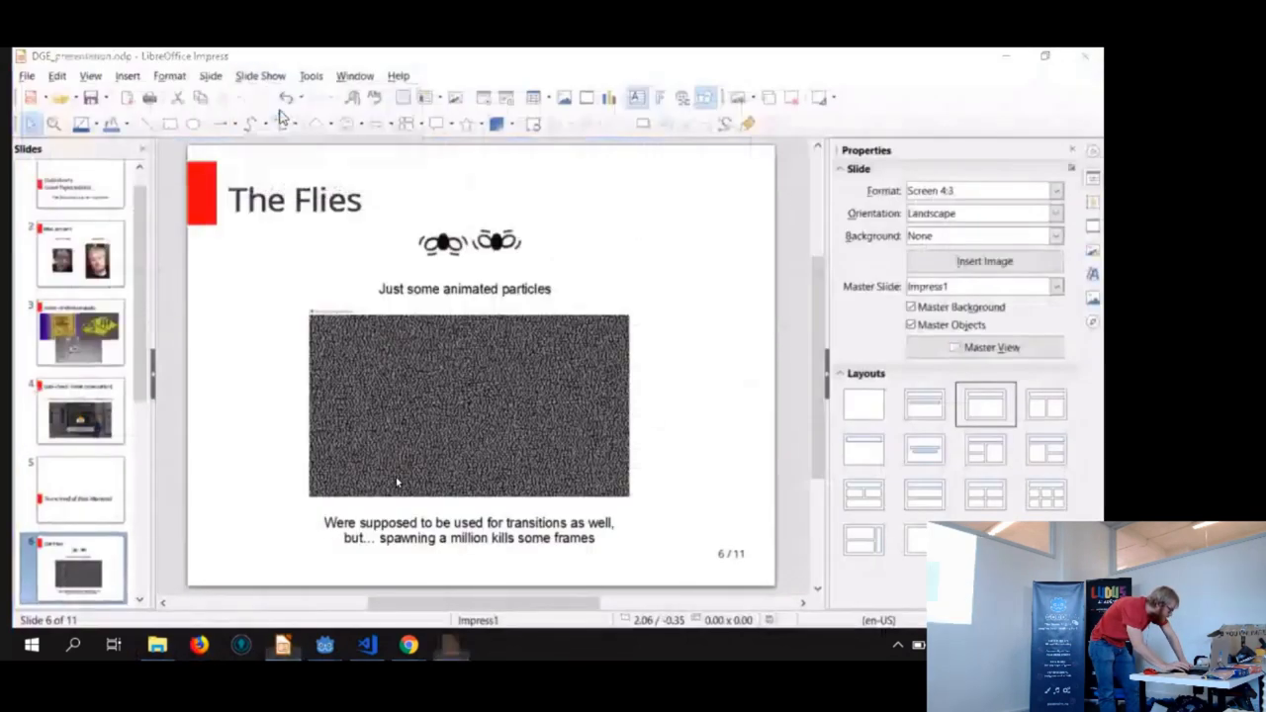
key("Right")
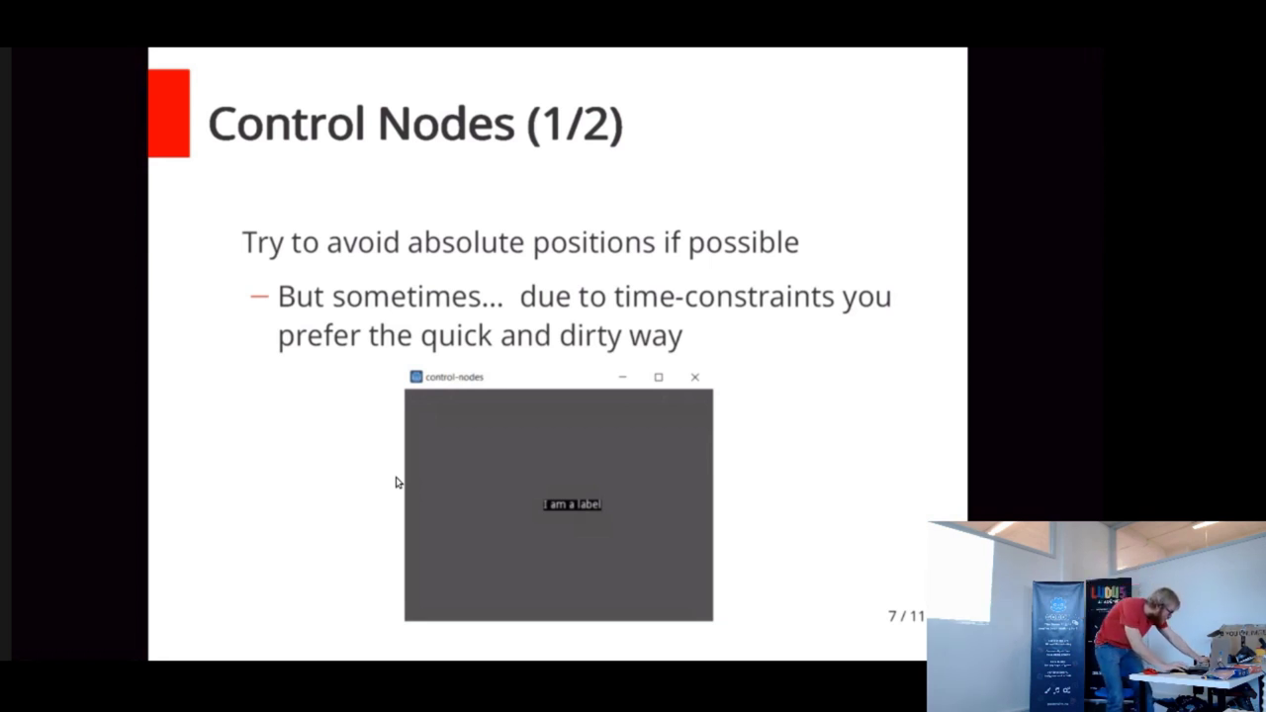
Leave the slideshow, quit the Daki-chan project to the Project List, and open control-nodes
key("Escape")
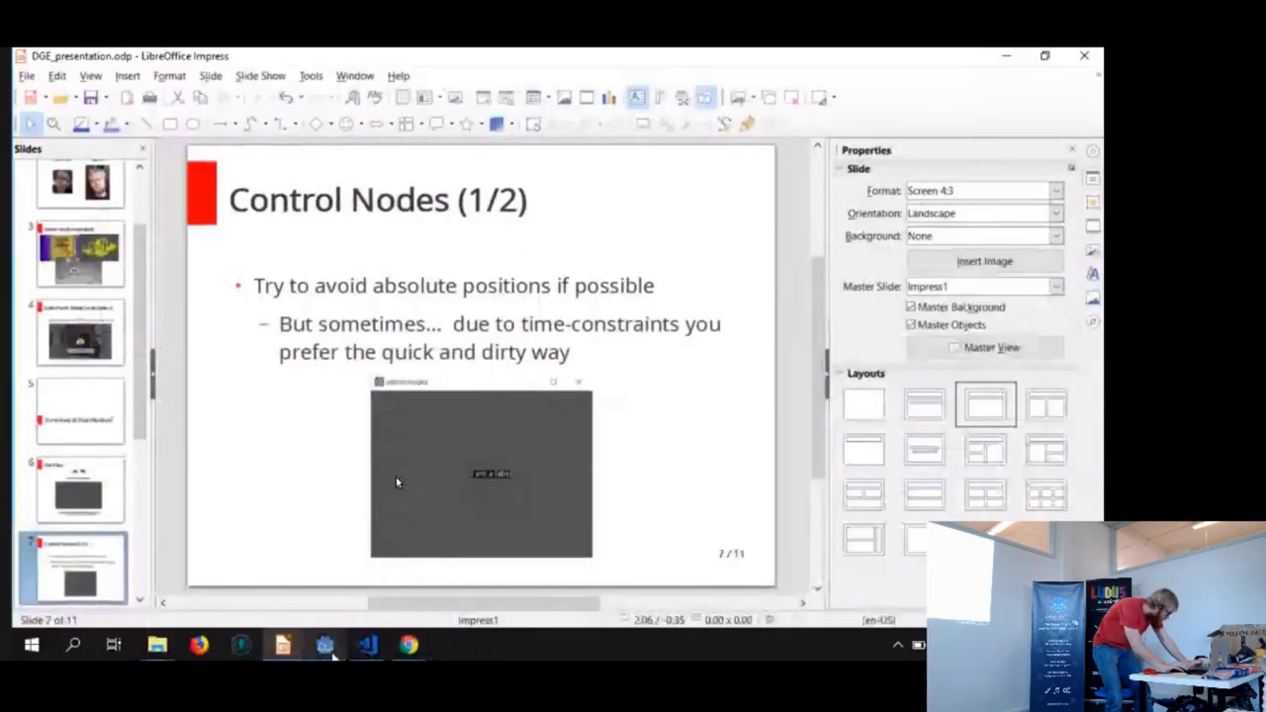
mouse_move(325, 645)
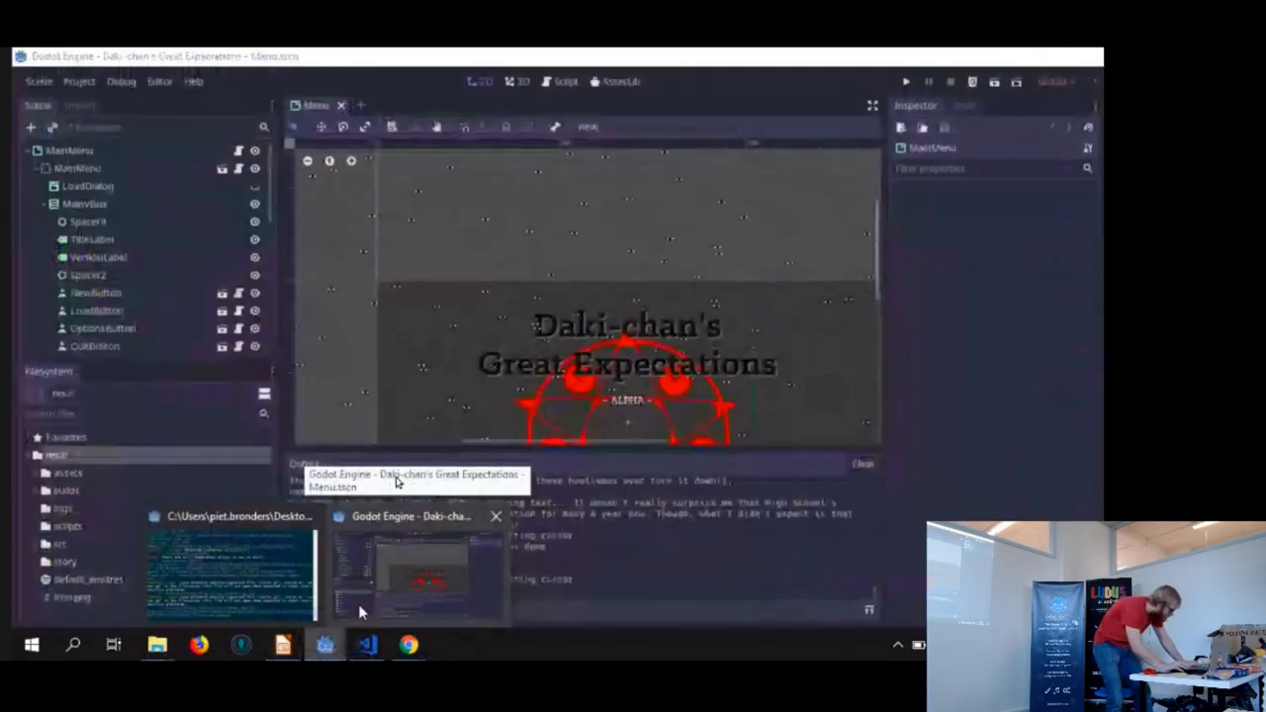
left_click(359, 606)
left_click(127, 81)
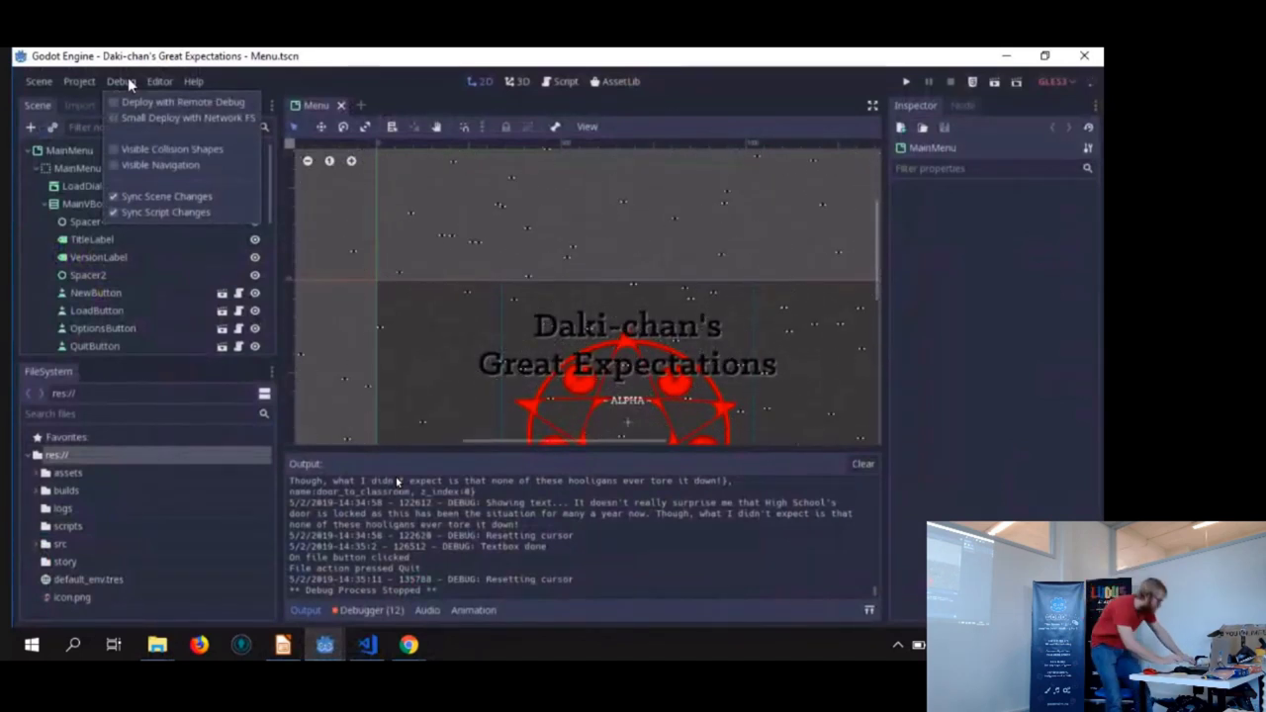
mouse_move(85, 82)
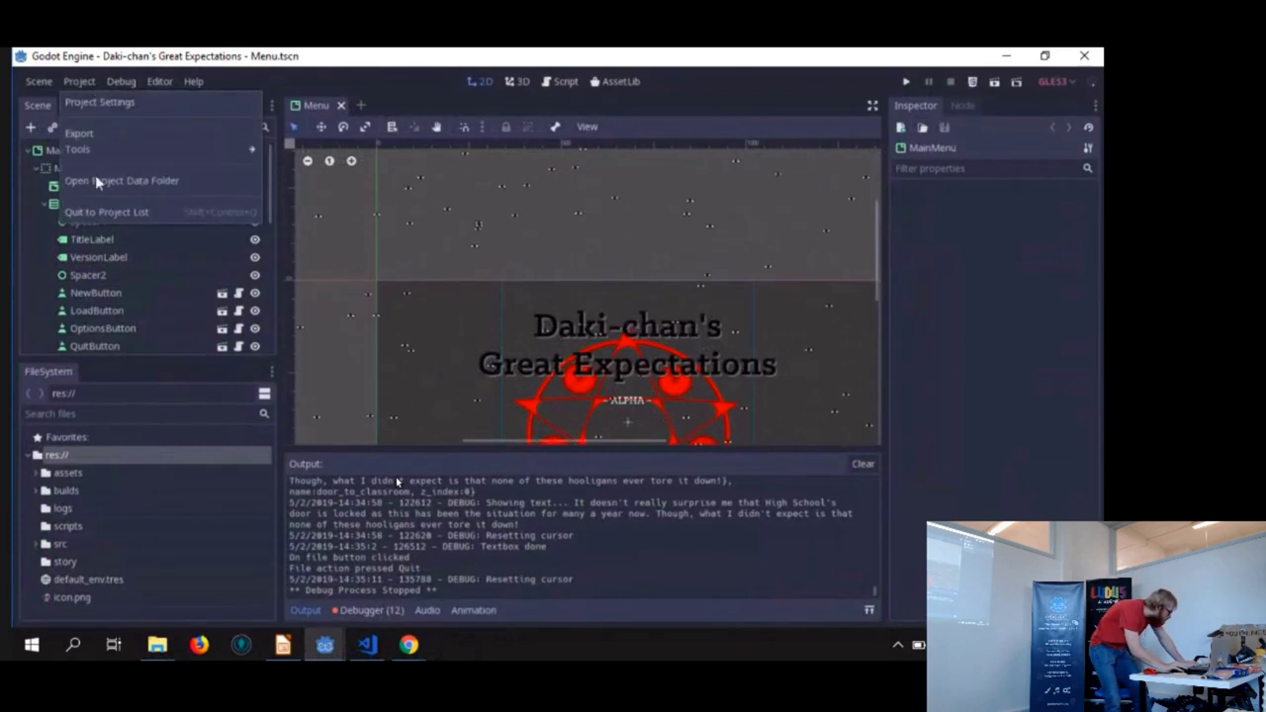
left_click(104, 210)
left_click(529, 360)
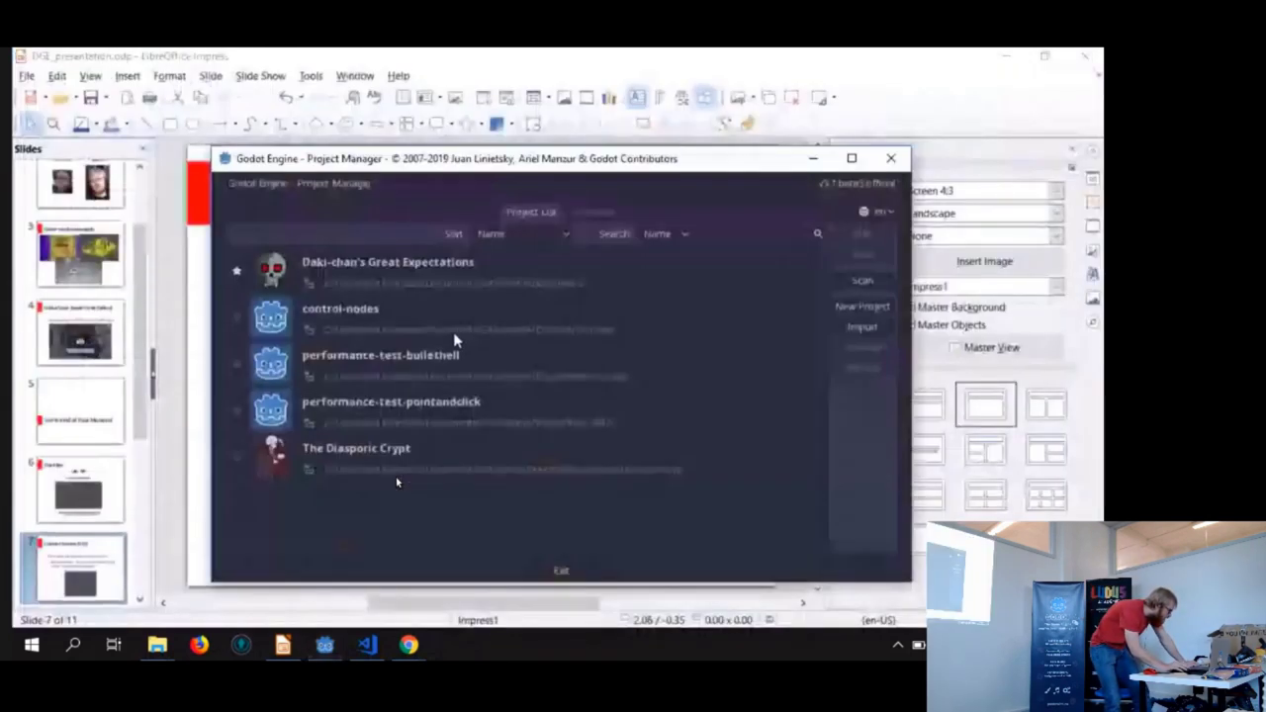
double_click(450, 323)
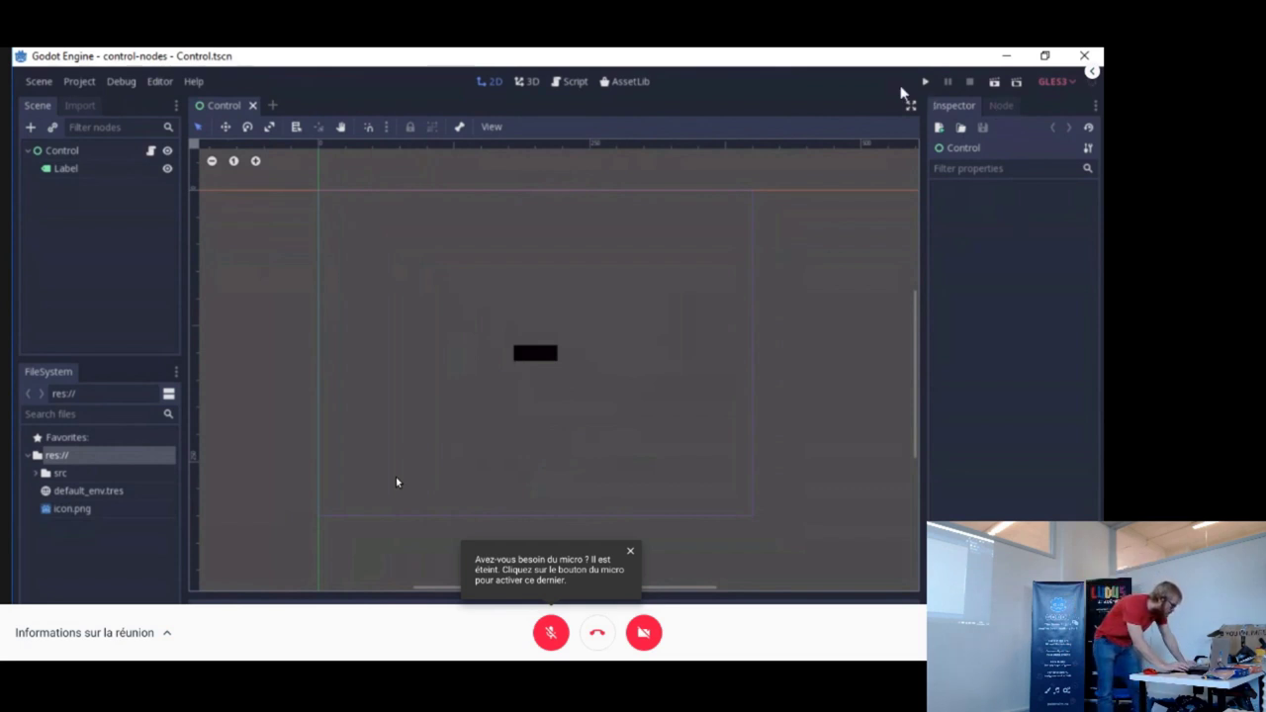
Run the control-nodes scene, move its game window aside, then stop it with F8
left_click(925, 81)
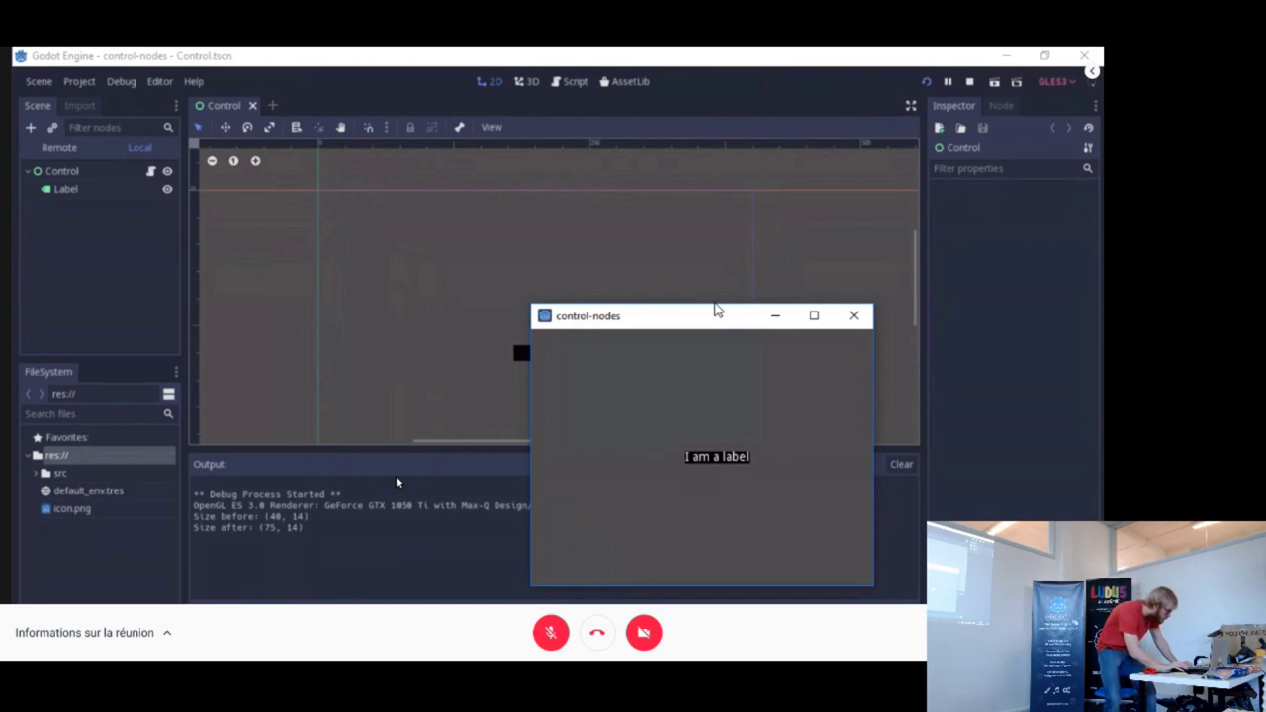
left_click_drag(698, 318, 790, 277)
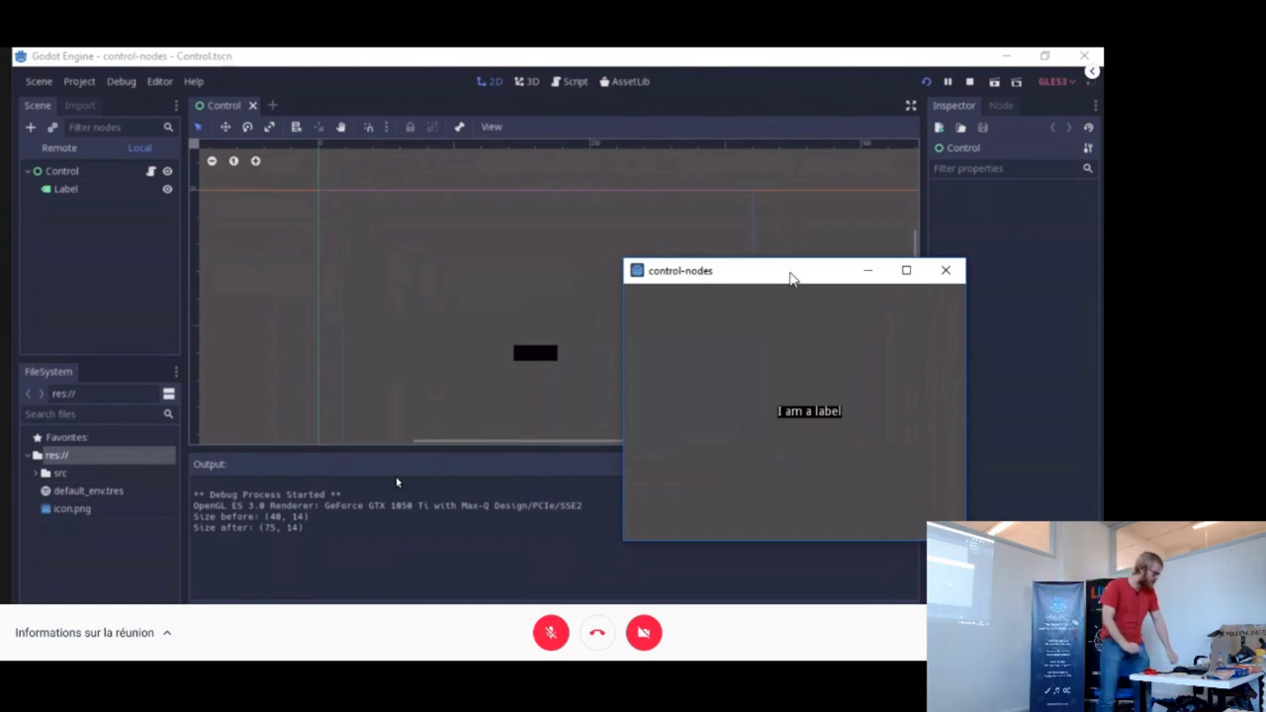
key("F8")
Turn Yield Frame on for the Control root and rerun the scene, logging size (75, 14)
left_click(81, 171)
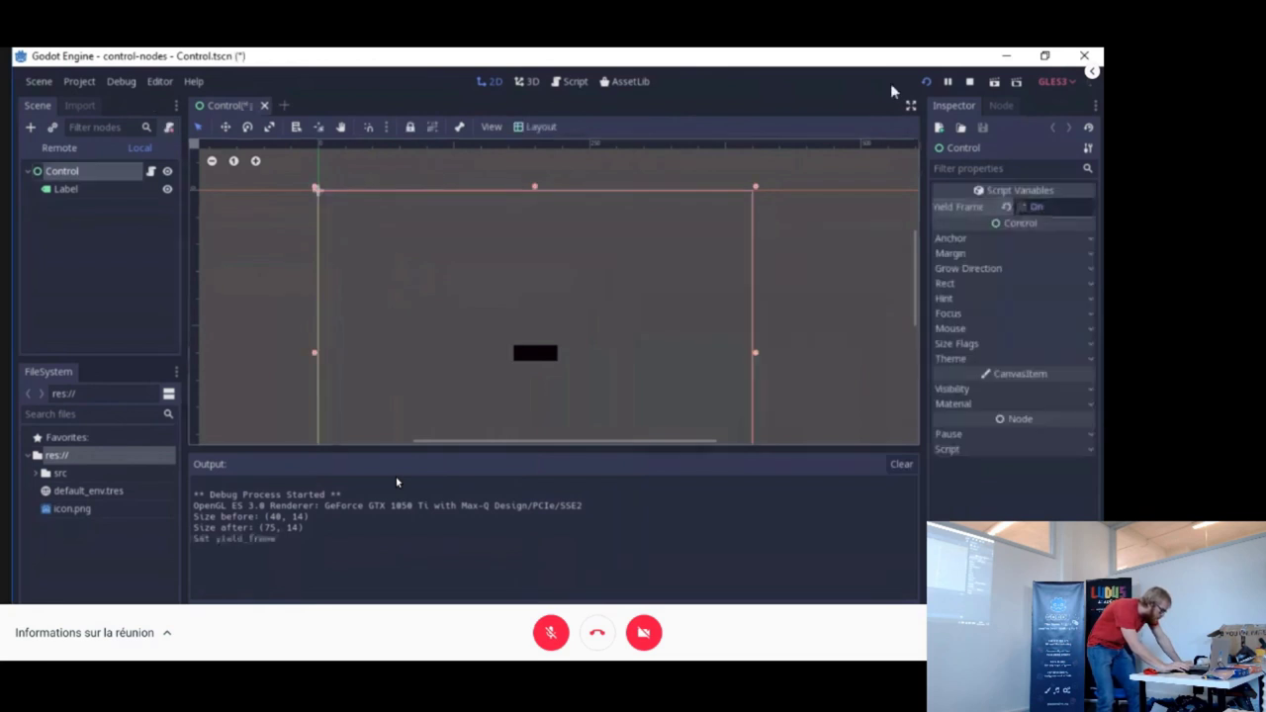
left_click(926, 82)
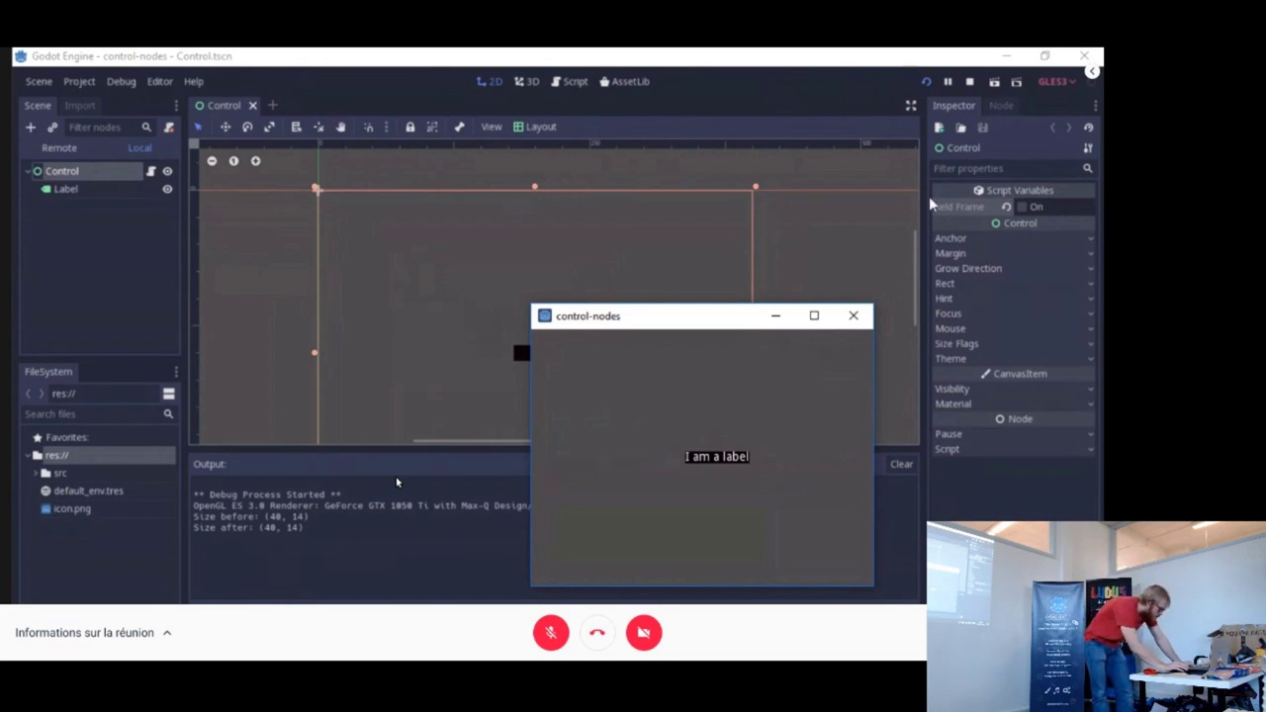
left_click(1022, 208)
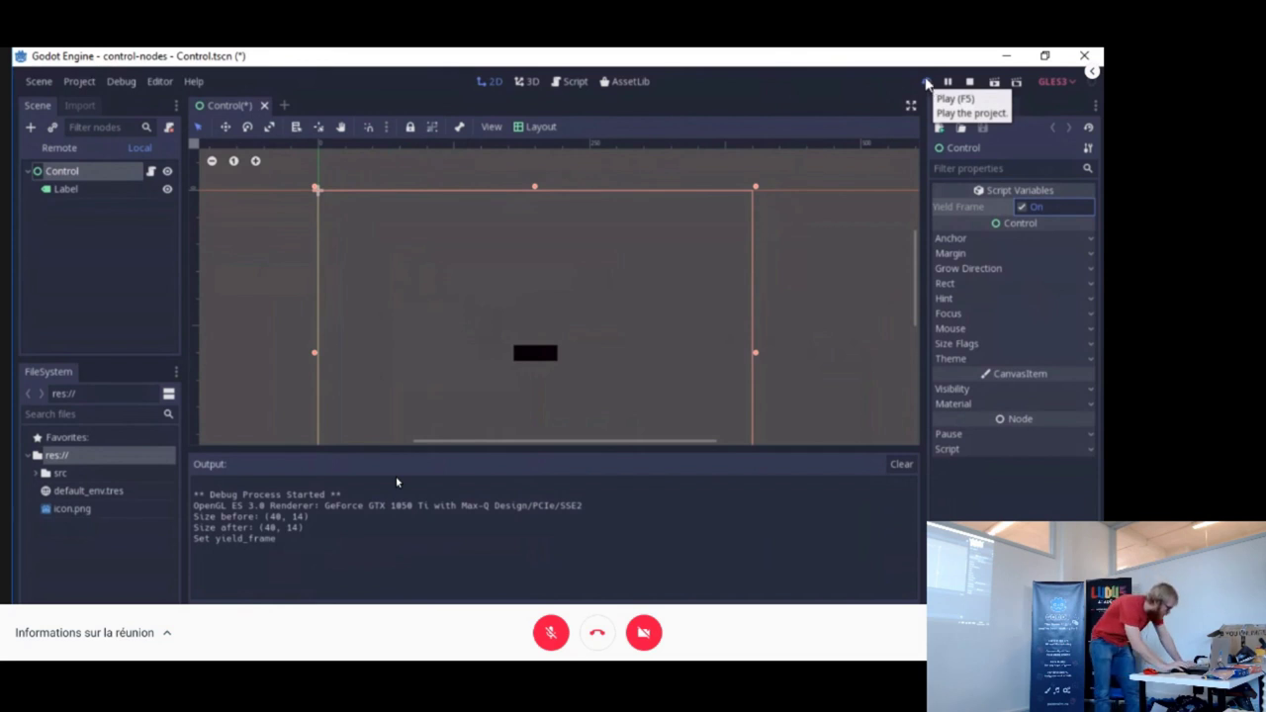
left_click(929, 82)
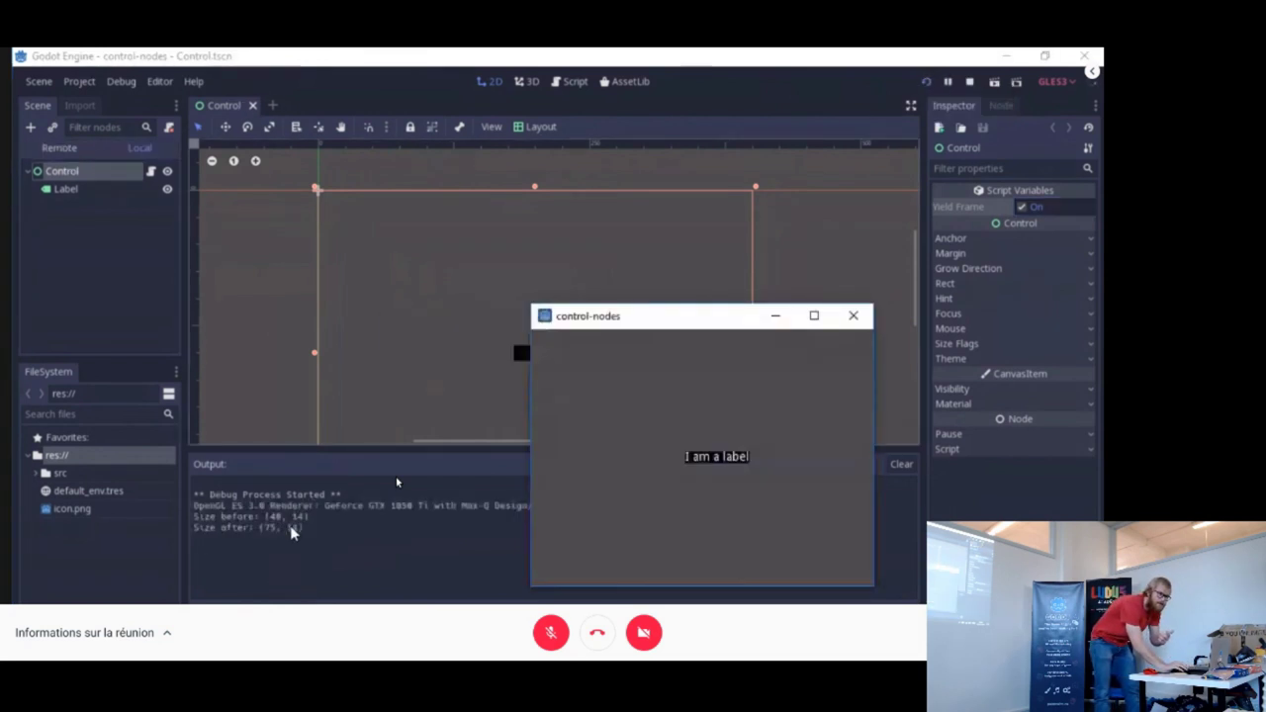
left_click(853, 315)
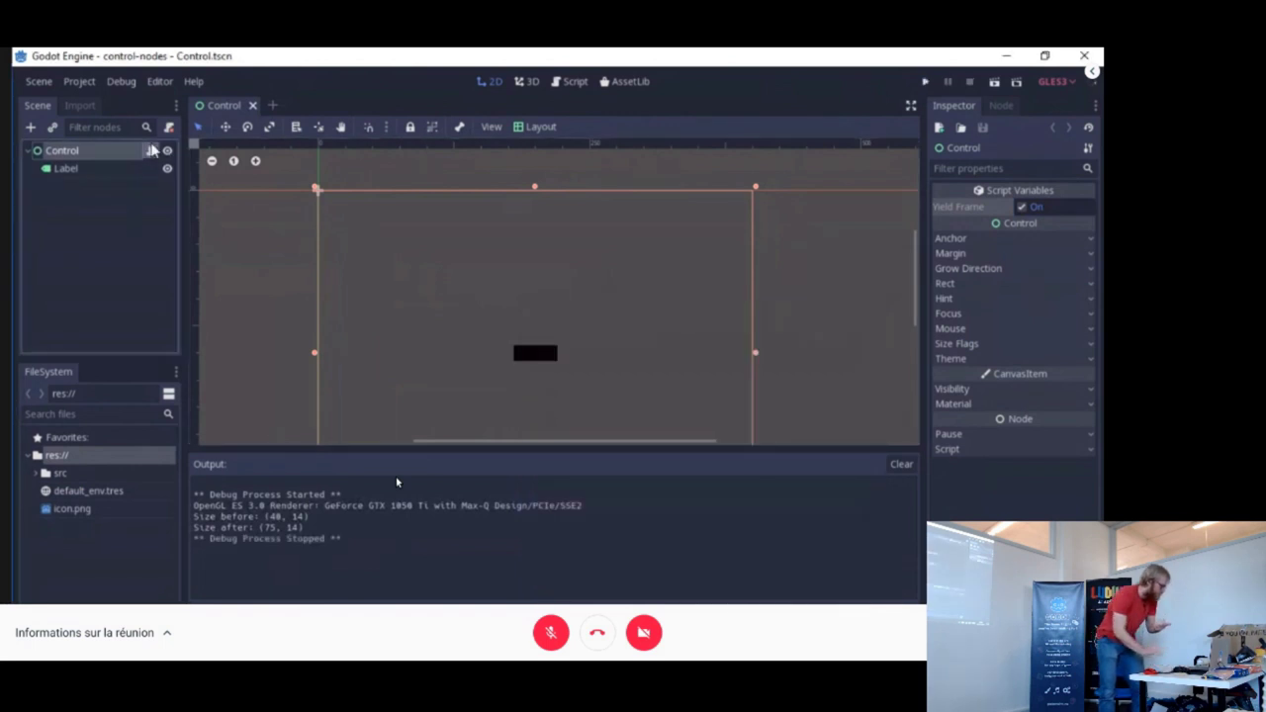
Open the Control node's control.gd script, then return to the Impress presentation
left_click(151, 150)
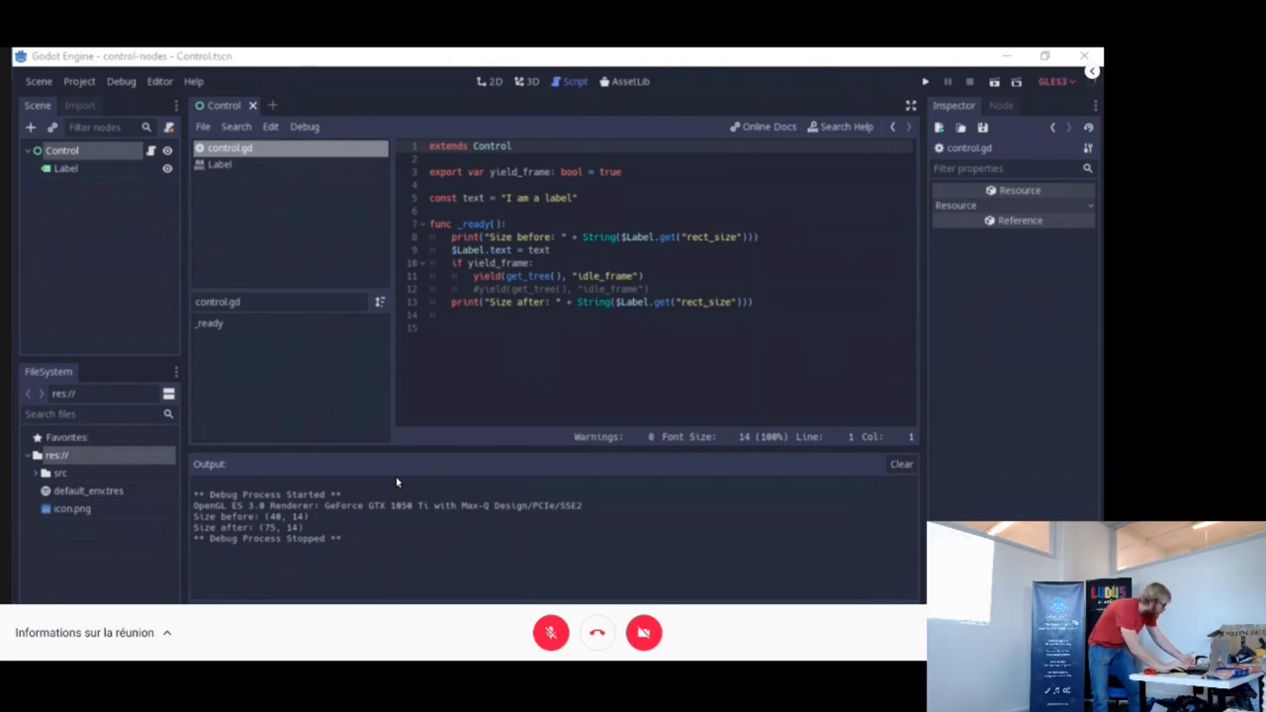
key("alt+Tab")
left_click(259, 76)
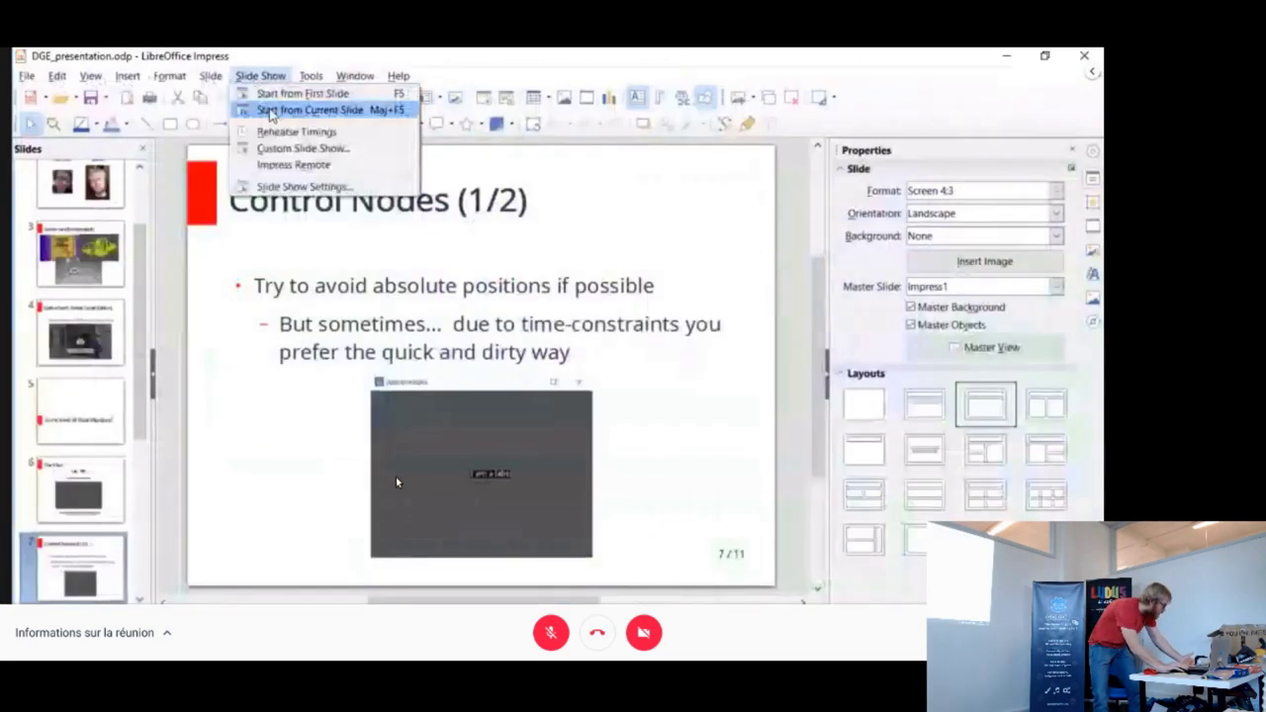
left_click(297, 110)
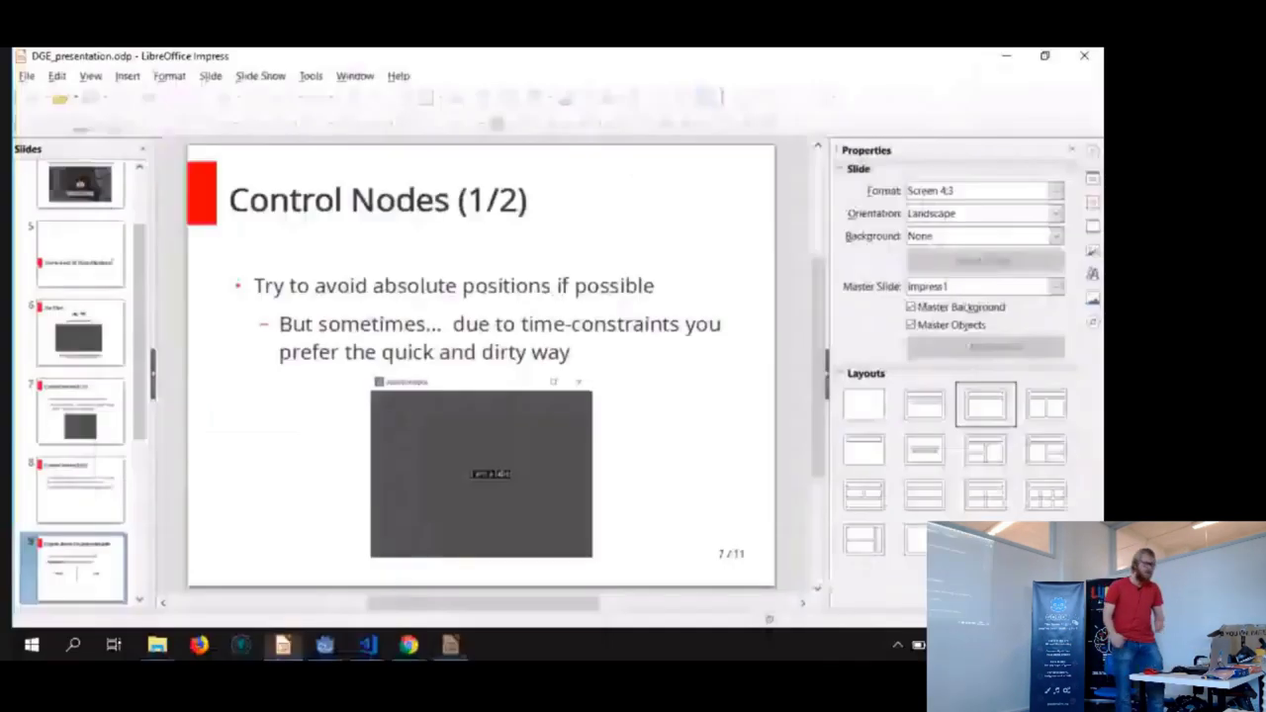
End the slide show and scroll through anvil-take.json in VS Code
key("Escape")
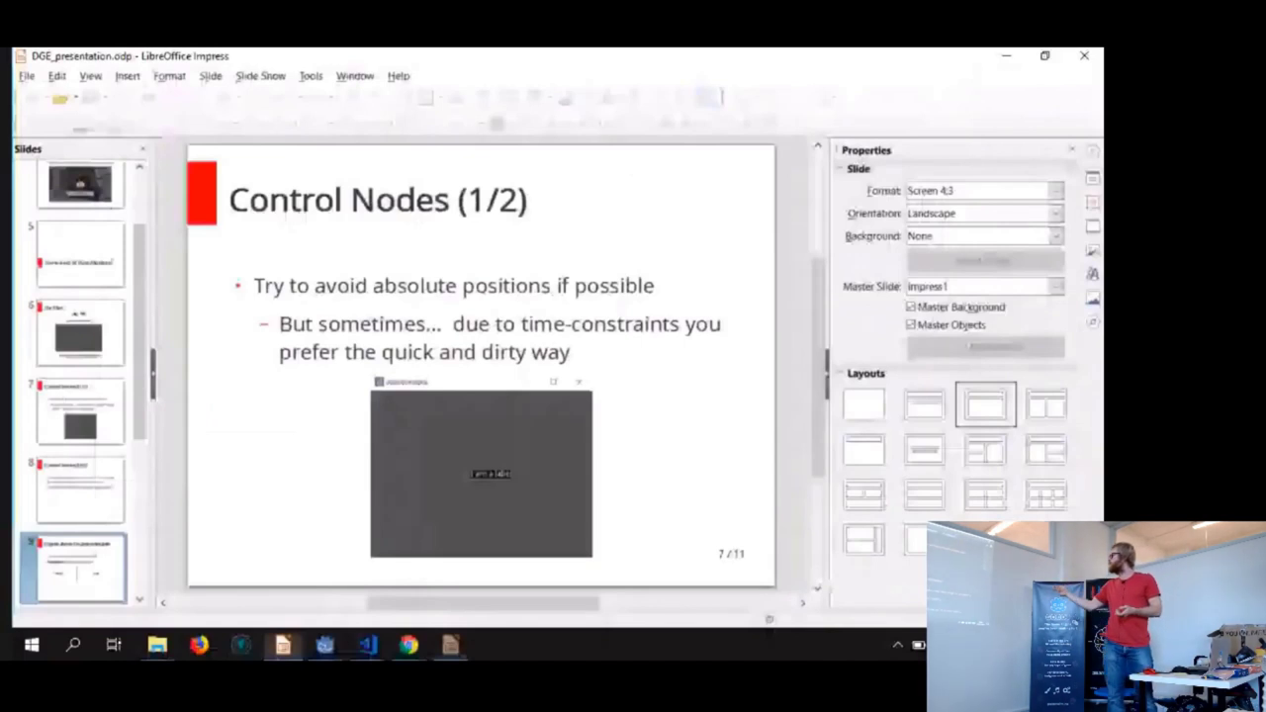
key("alt+Tab")
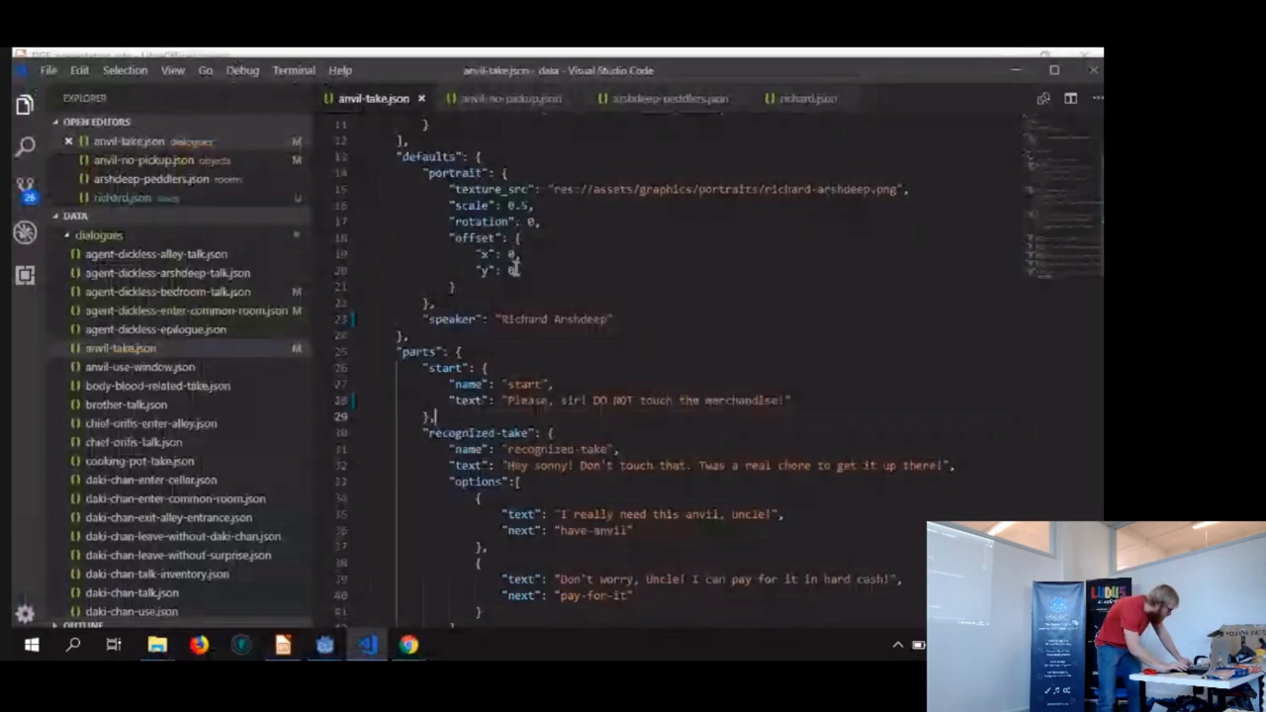
scroll(514, 269, "up", 4)
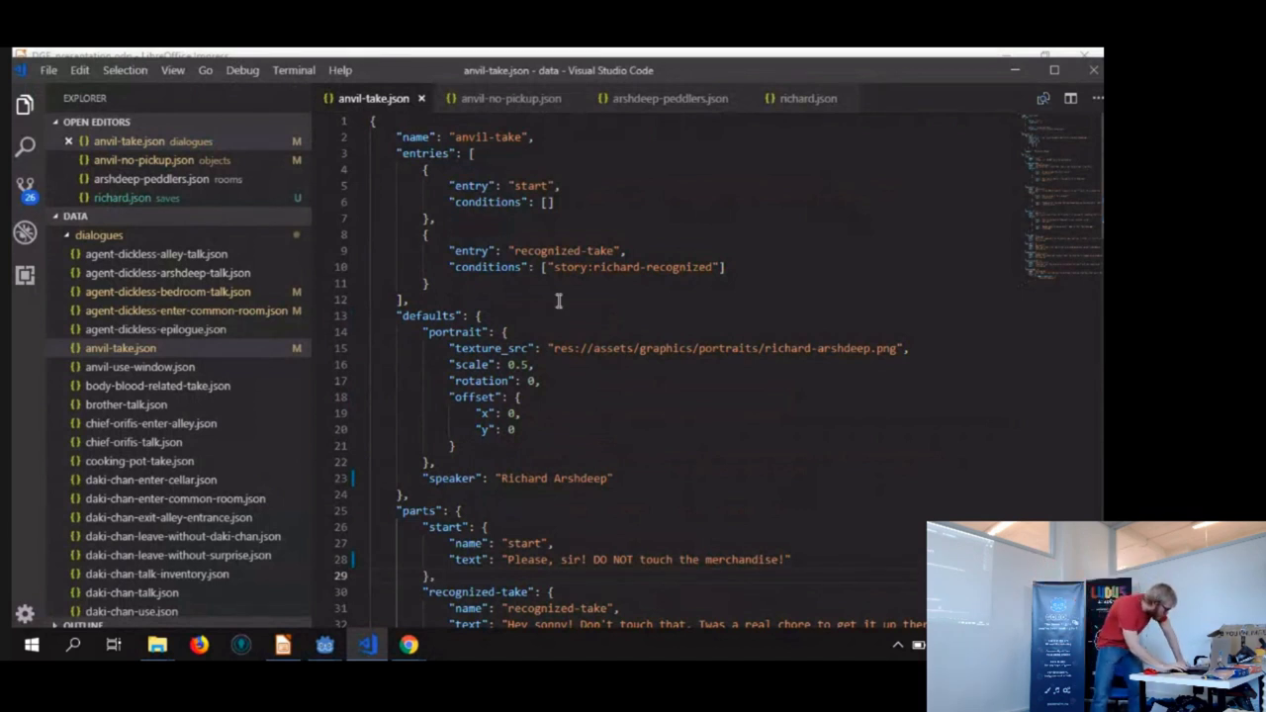
scroll(703, 571, "down", 1)
scroll(704, 571, "down", 1)
Highlight the start block and portrait speaker lines, then bring up richard.json
left_click_drag(435, 491, 419, 436)
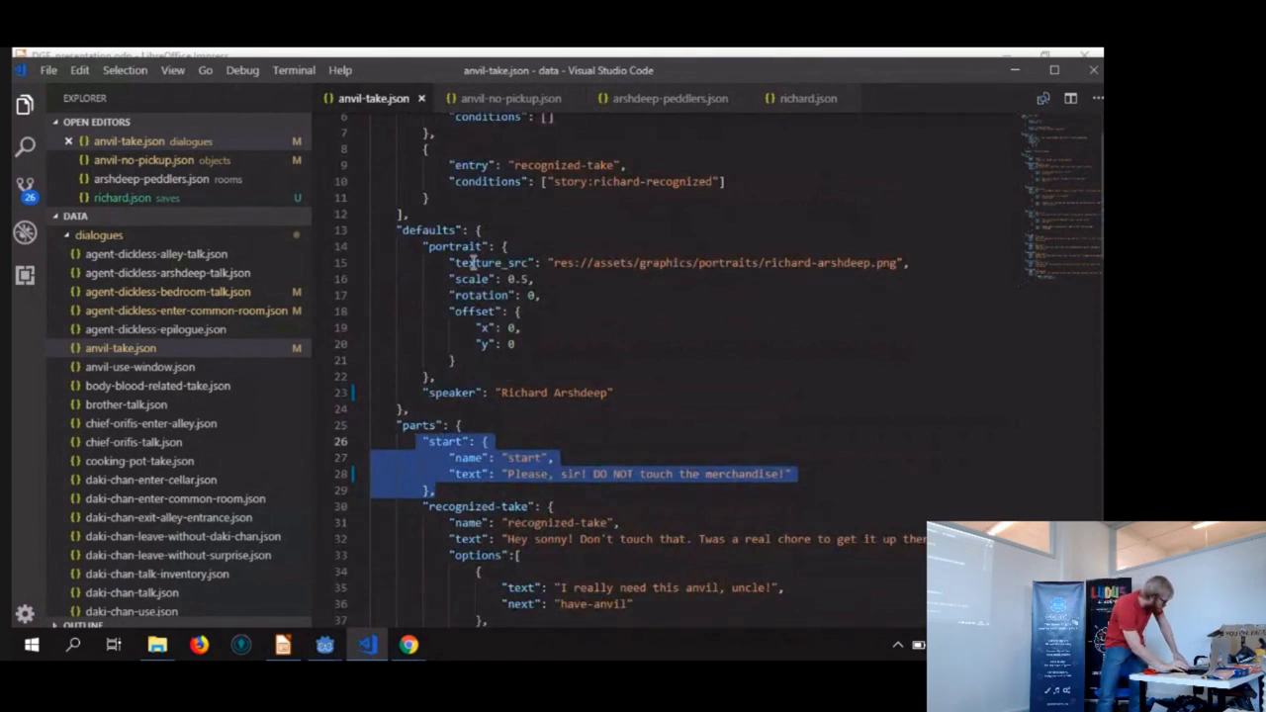
left_click_drag(484, 247, 530, 392)
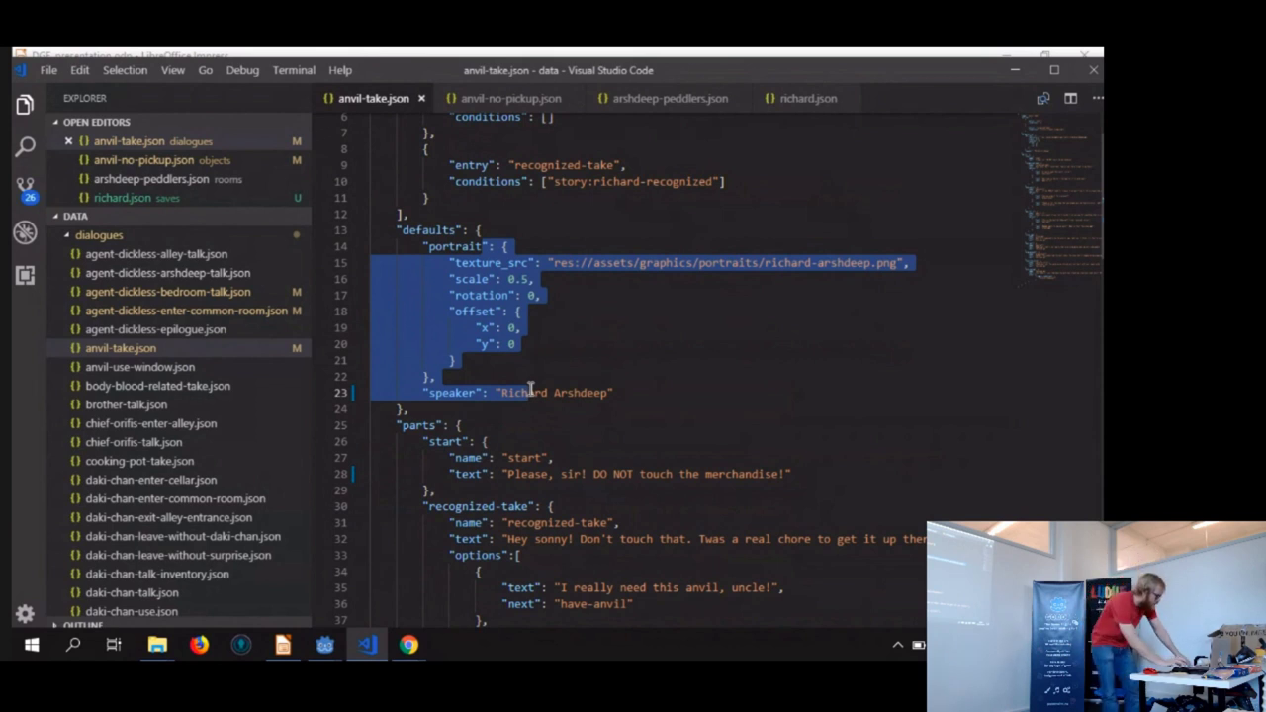
left_click(801, 98)
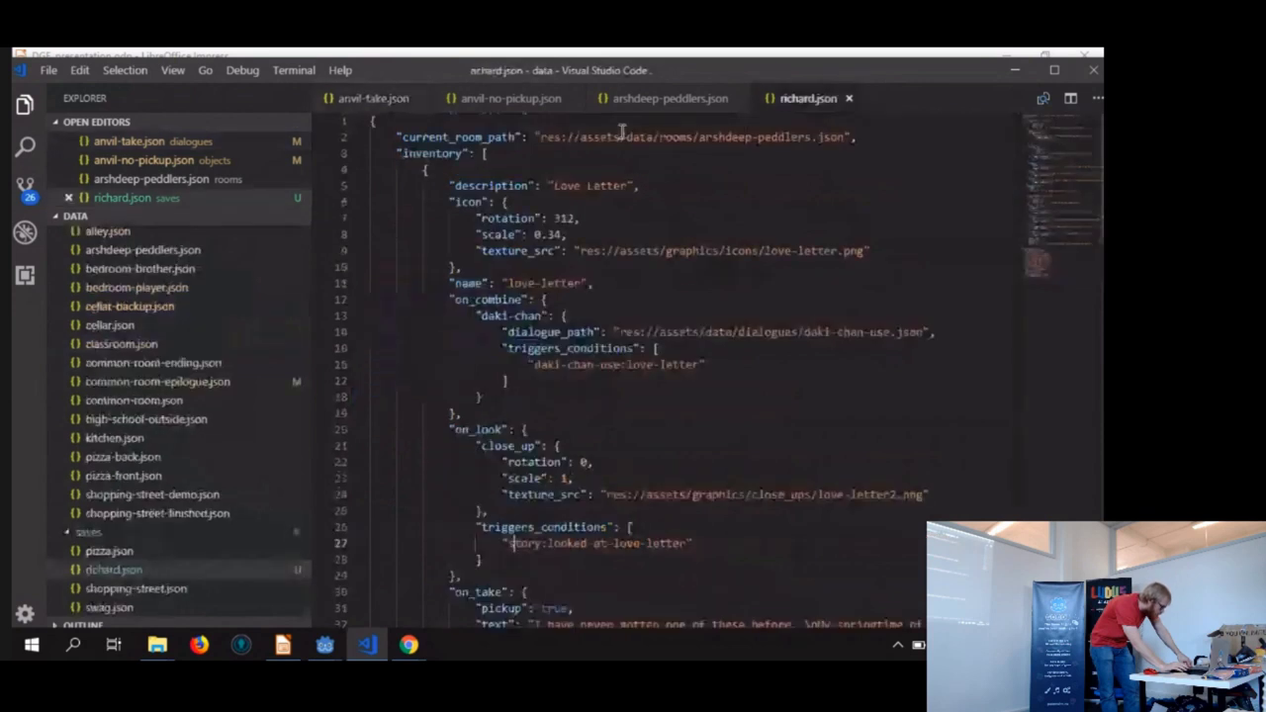
Show arshdeep-peddlers.json, highlight its doors block, and scroll down through the objects array
left_click(670, 99)
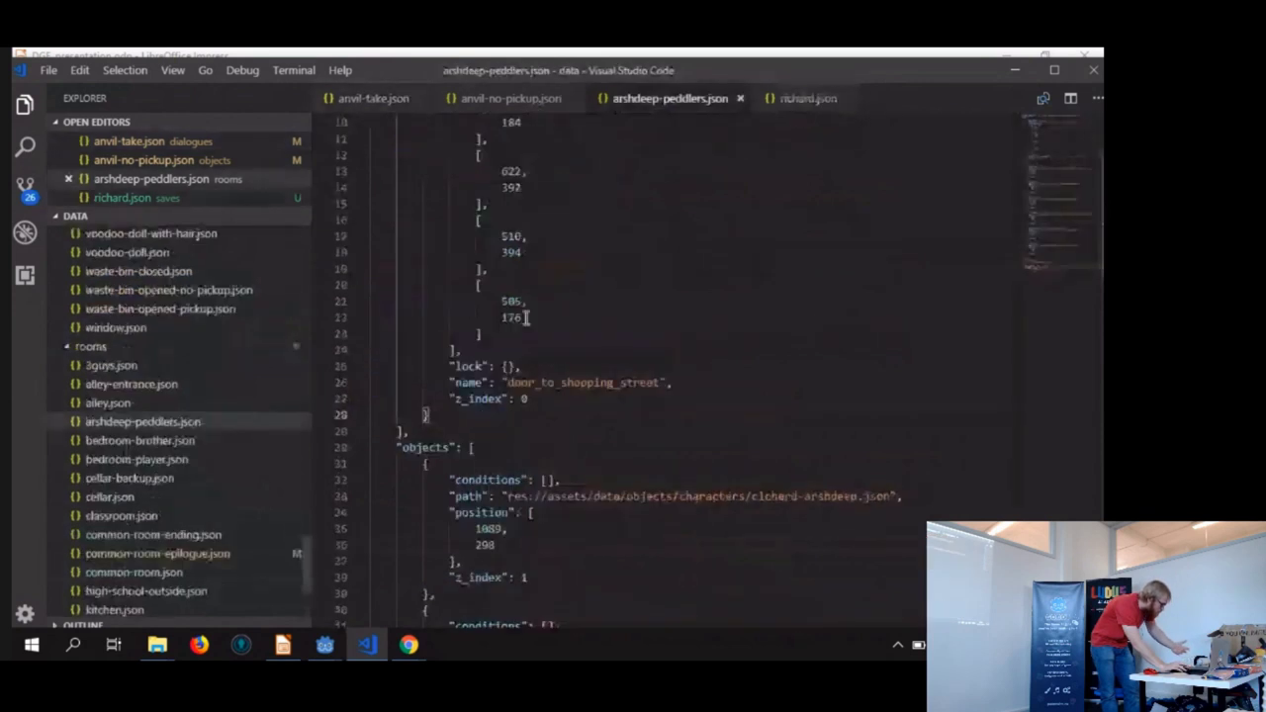
scroll(524, 299, "up", 3)
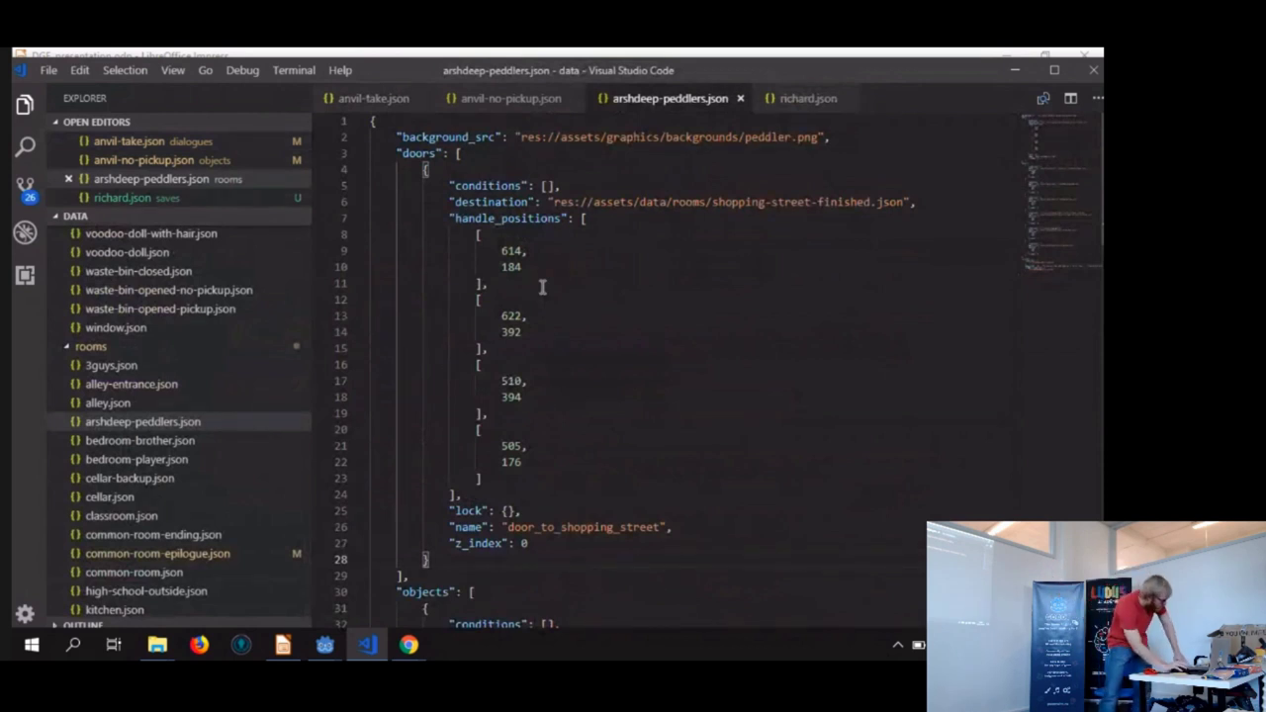
left_click_drag(461, 153, 483, 450)
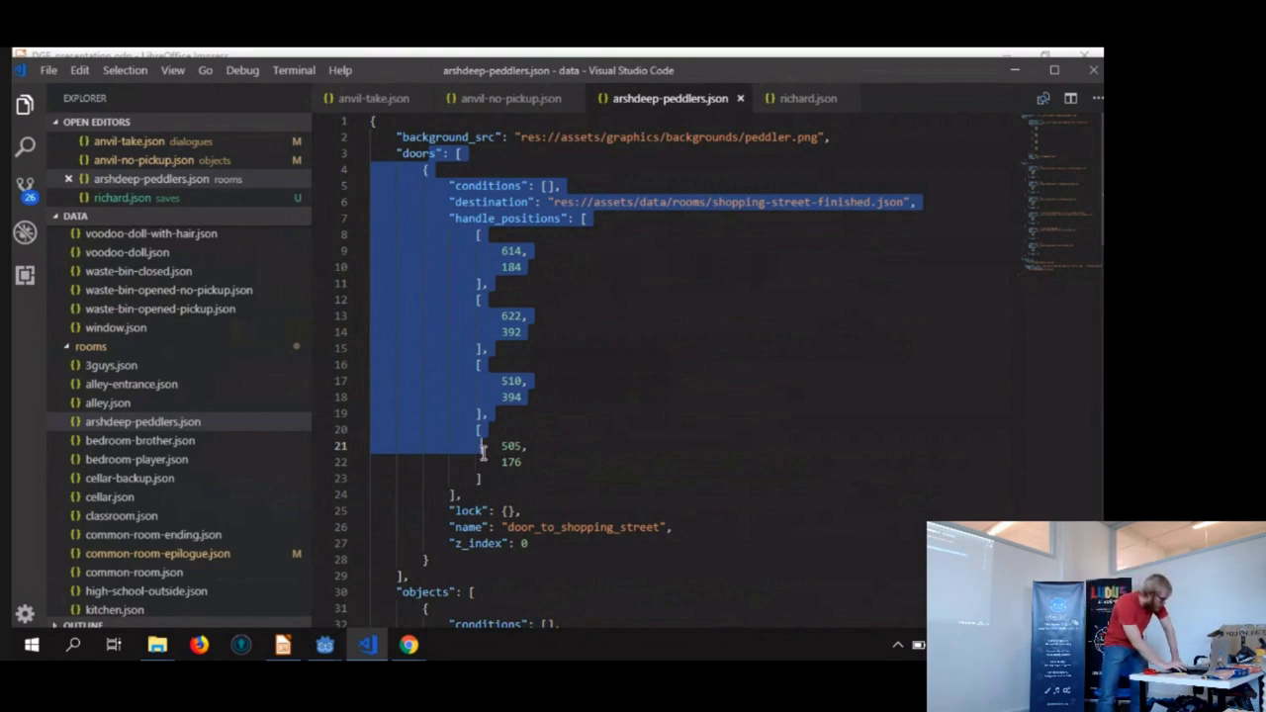
scroll(506, 457, "down", 6)
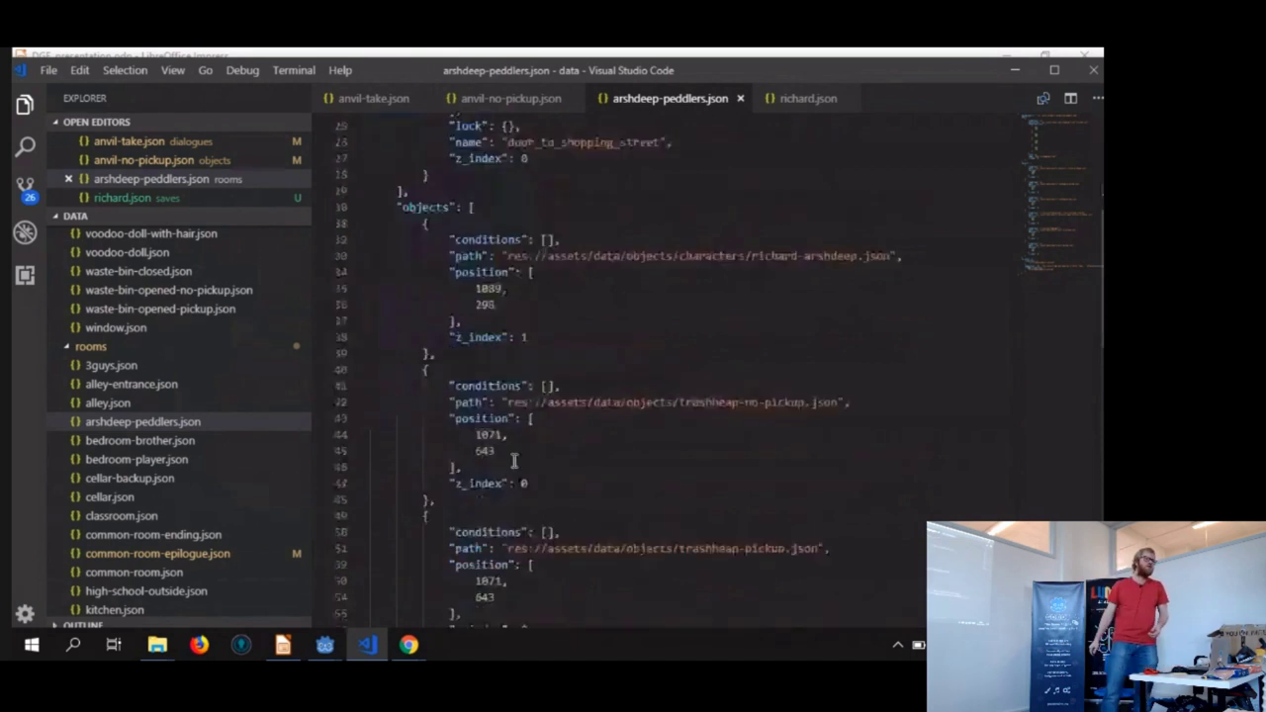
scroll(513, 461, "down", 3)
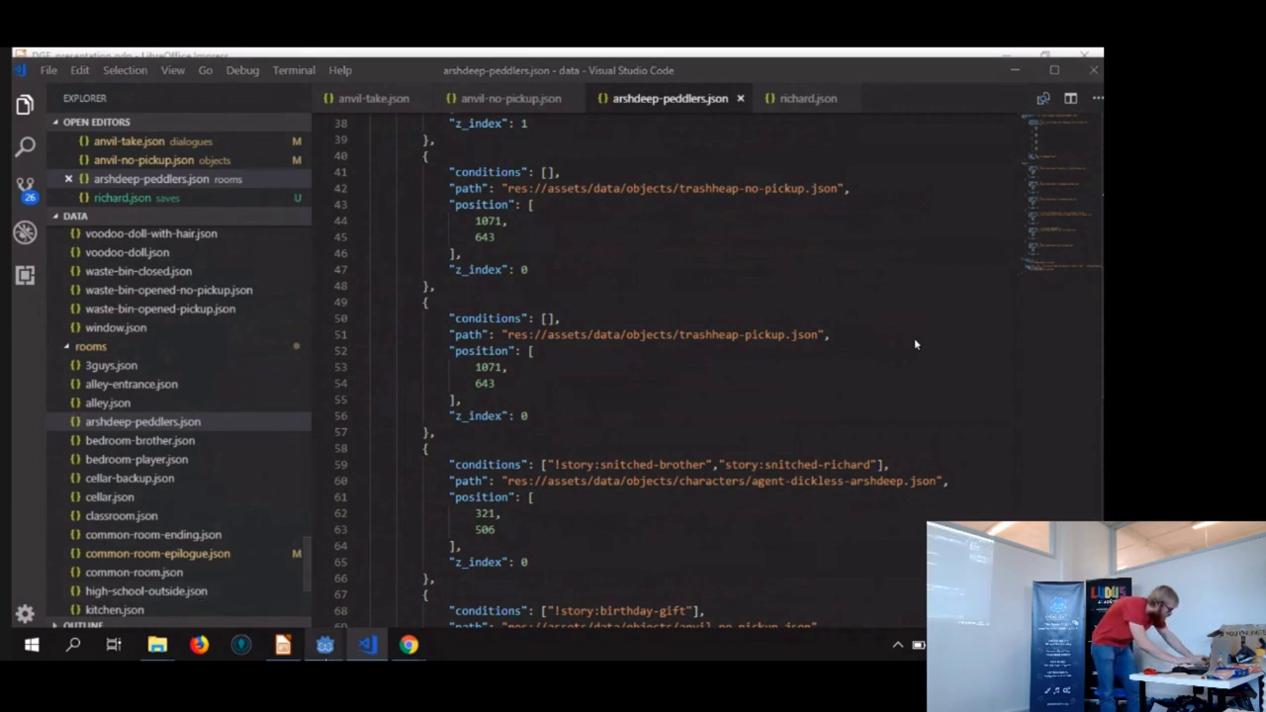
Quit to the Project List and open the Daki-chan's Great Expectations project
mouse_move(325, 645)
left_click(371, 606)
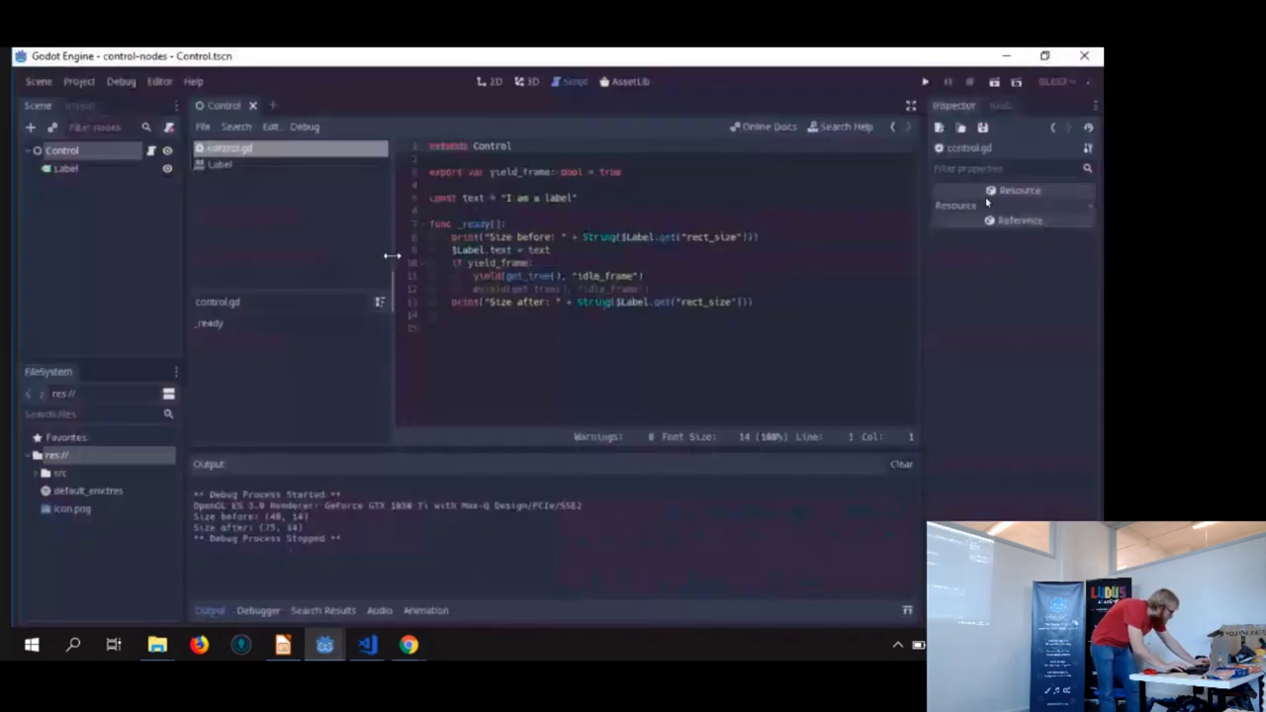
left_click(79, 81)
left_click(104, 222)
left_click(526, 357)
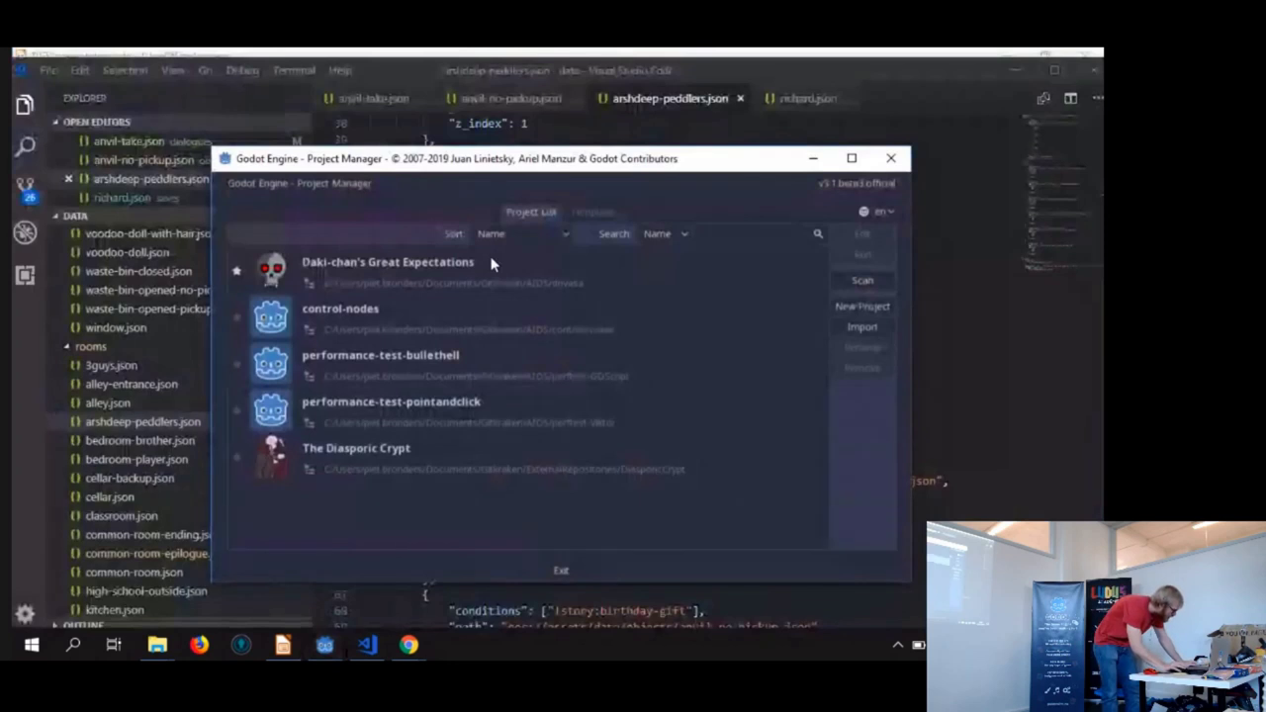
double_click(491, 264)
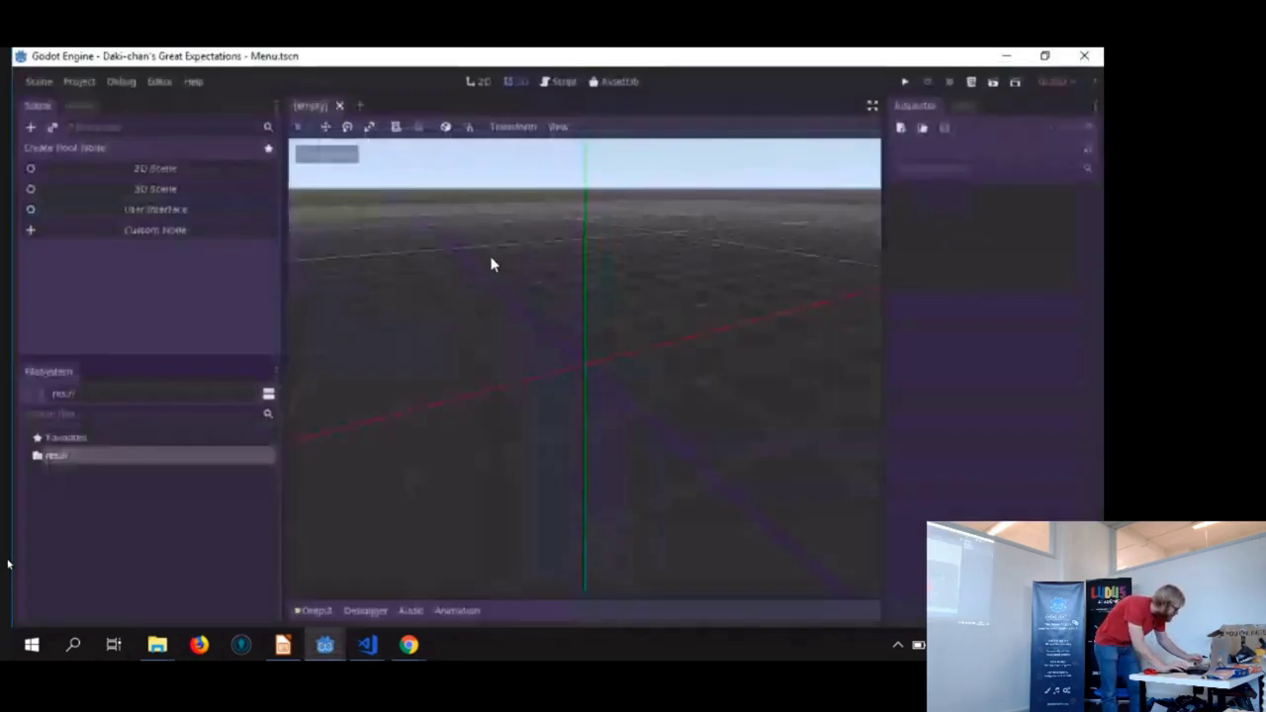
Quick-open MainEditor.tscn, run it, and move the game window up and left
key("ctrl+shift+o")
type("m")
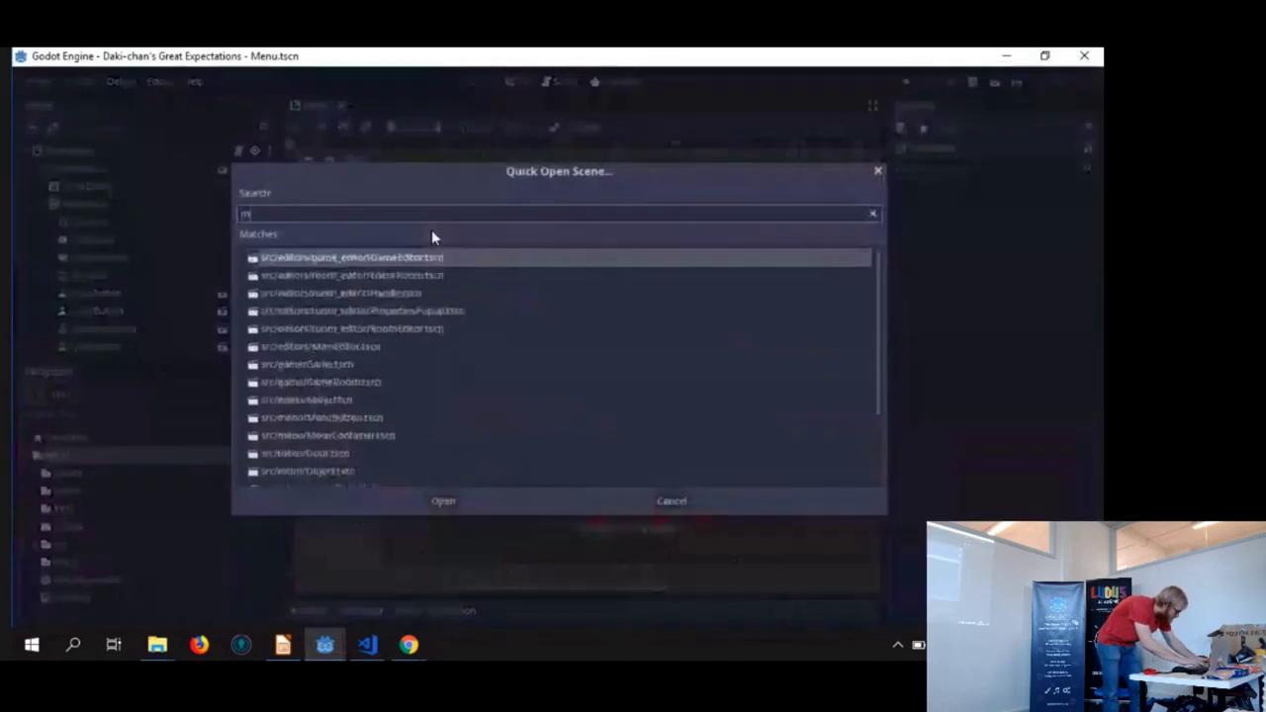
type("ein")
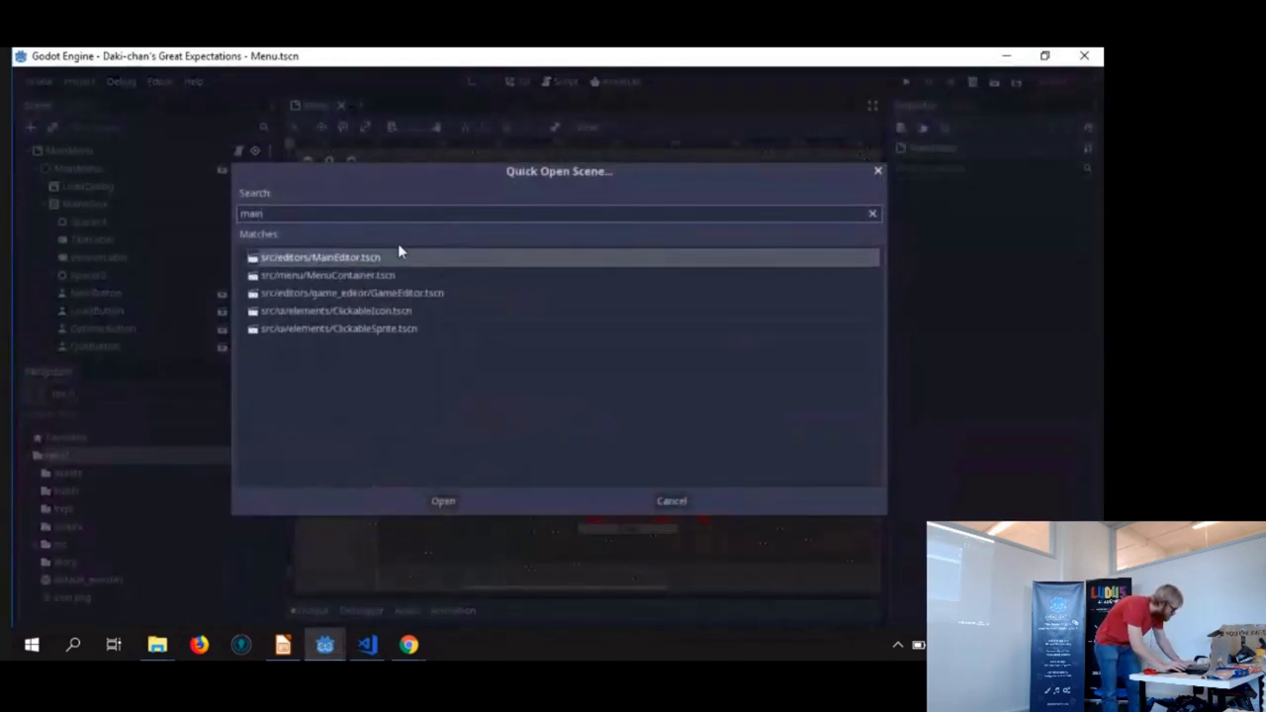
double_click(386, 258)
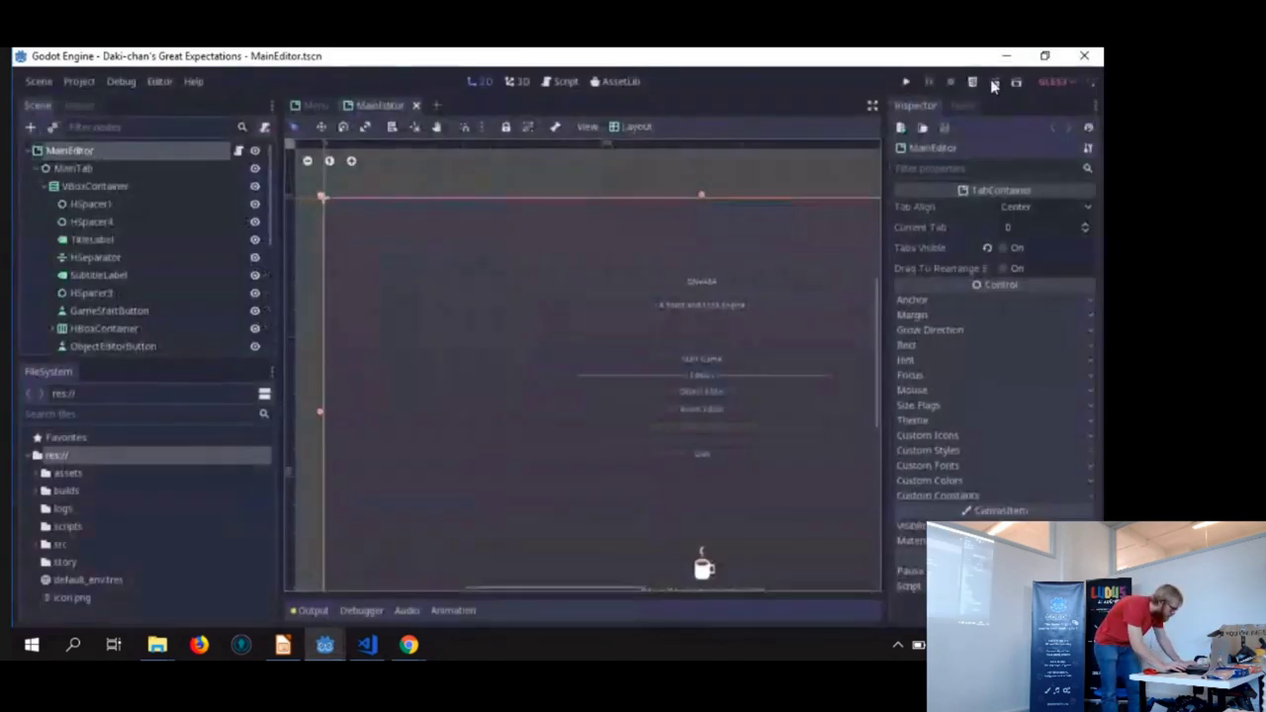
key("ctrl+s")
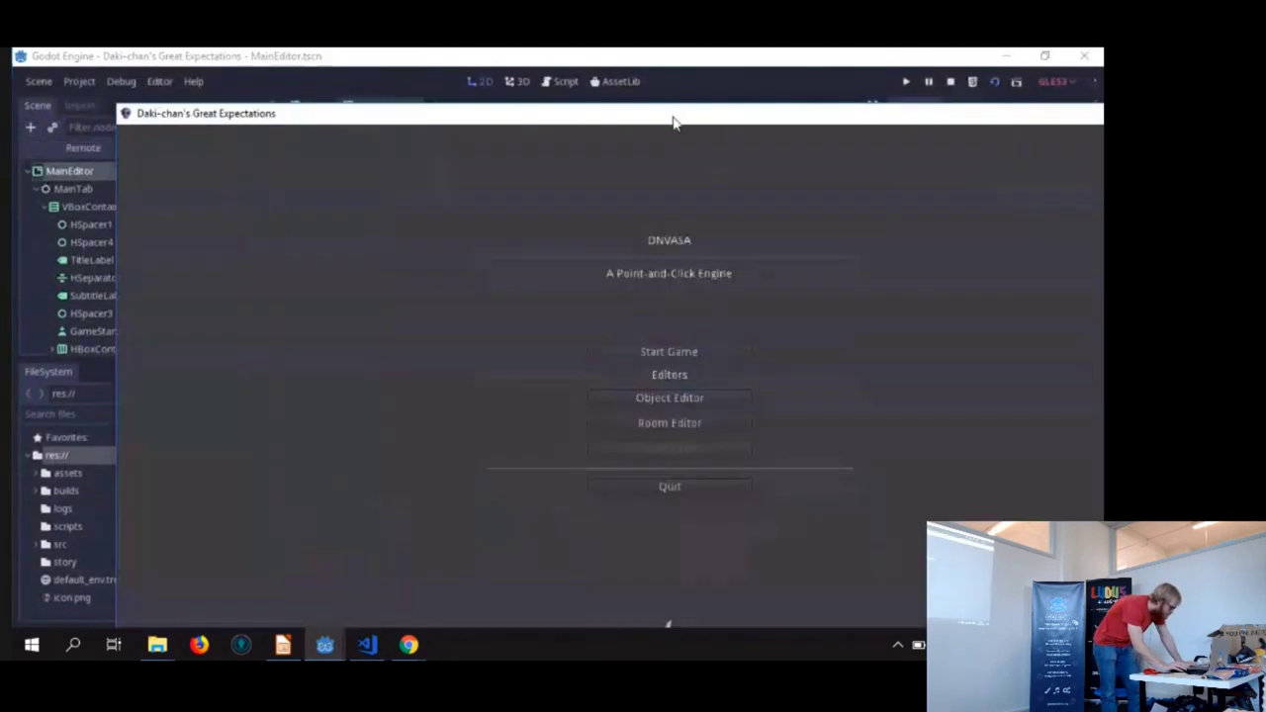
left_click_drag(672, 123, 615, 74)
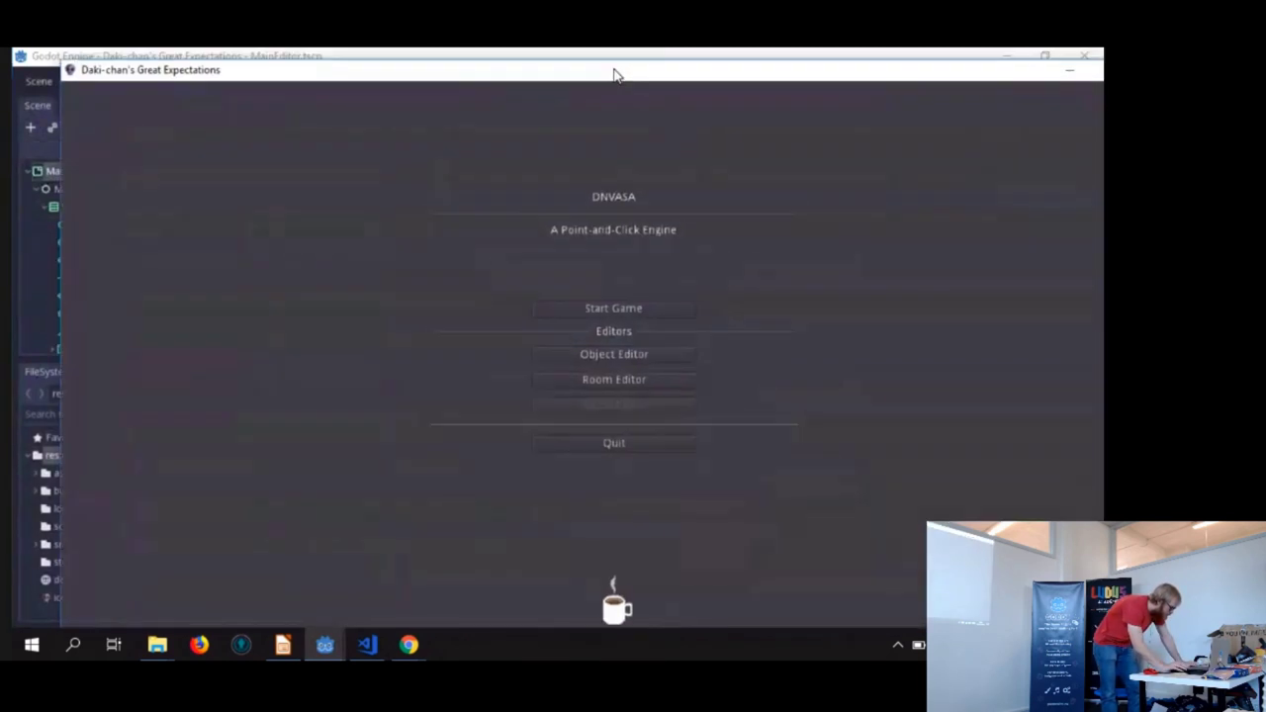
In the Room Editor, move the first figure beside the second and edit its guy object
left_click(638, 375)
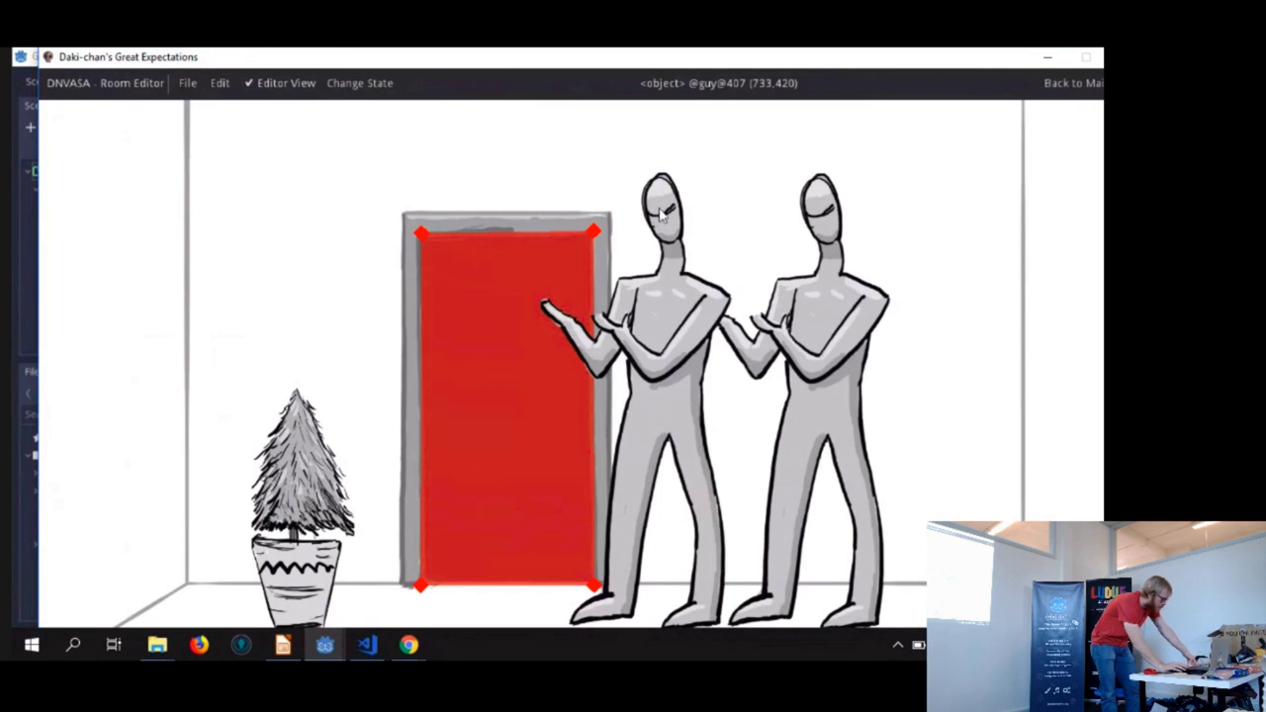
left_click_drag(661, 216, 949, 193)
right_click(811, 341)
double_click(936, 363)
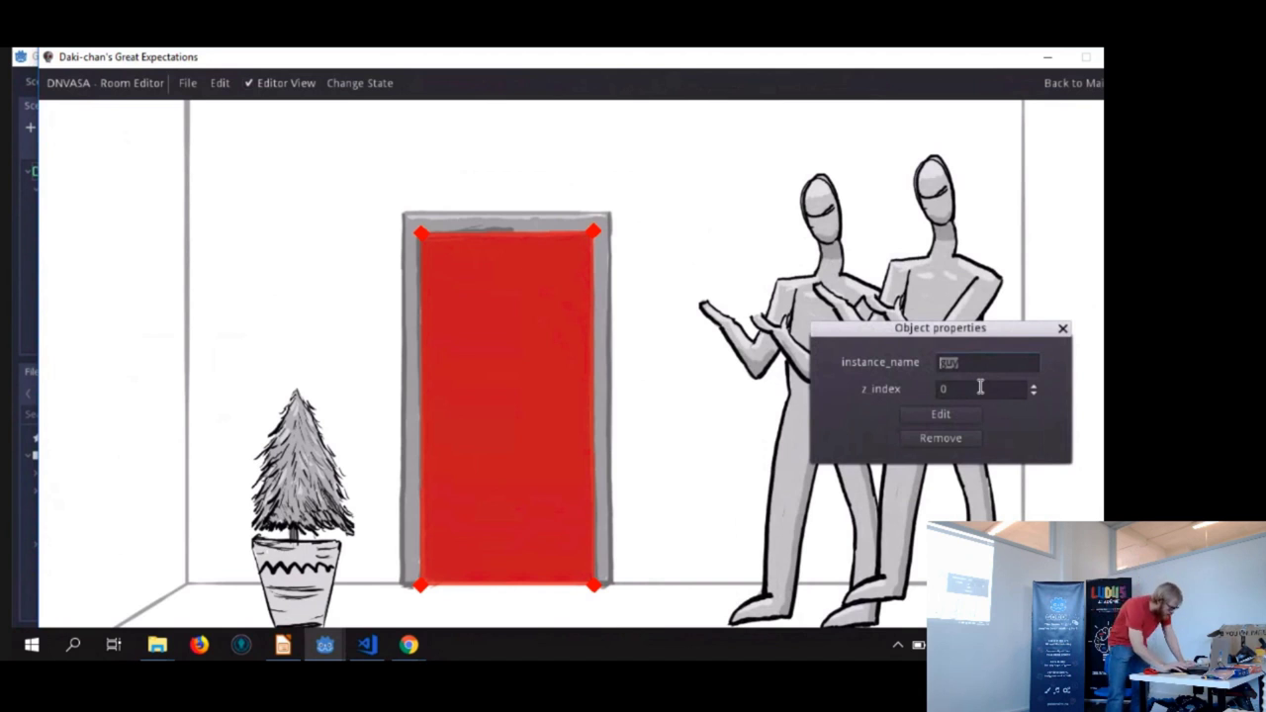
left_click(911, 414)
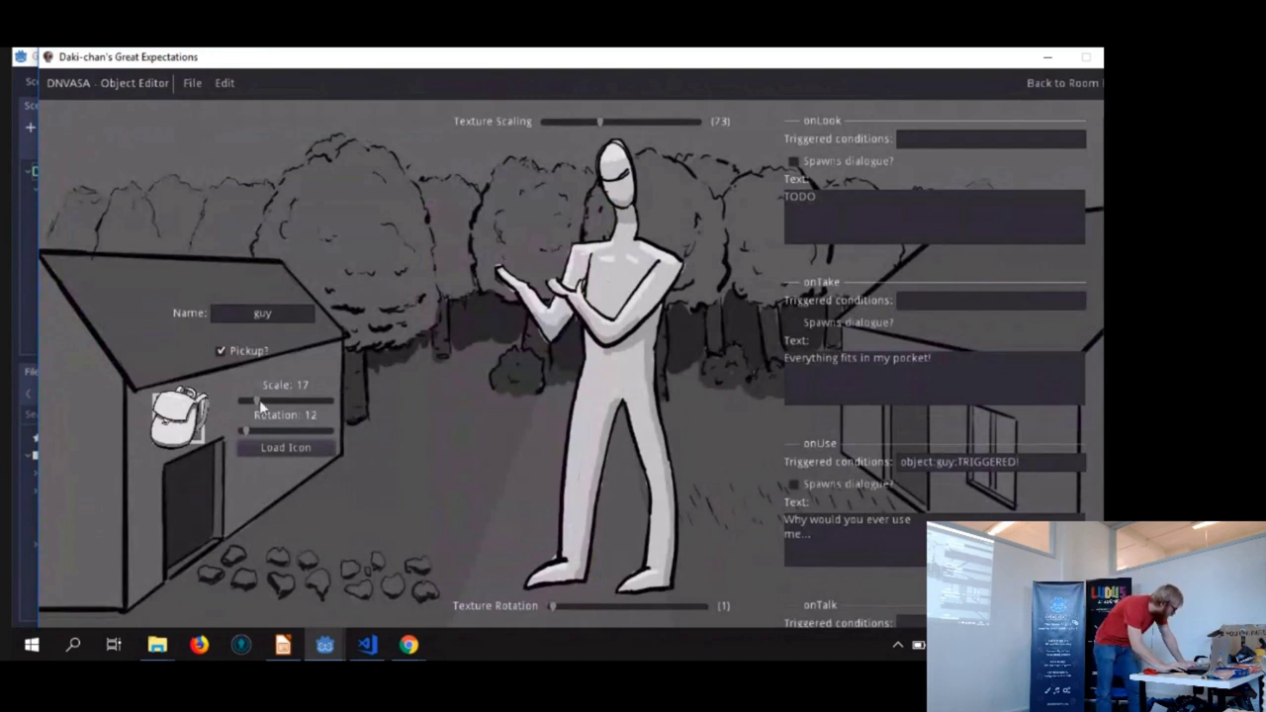
Scale up the guy object's backpack inventory icon with the Scale slider
left_click_drag(255, 404, 303, 393)
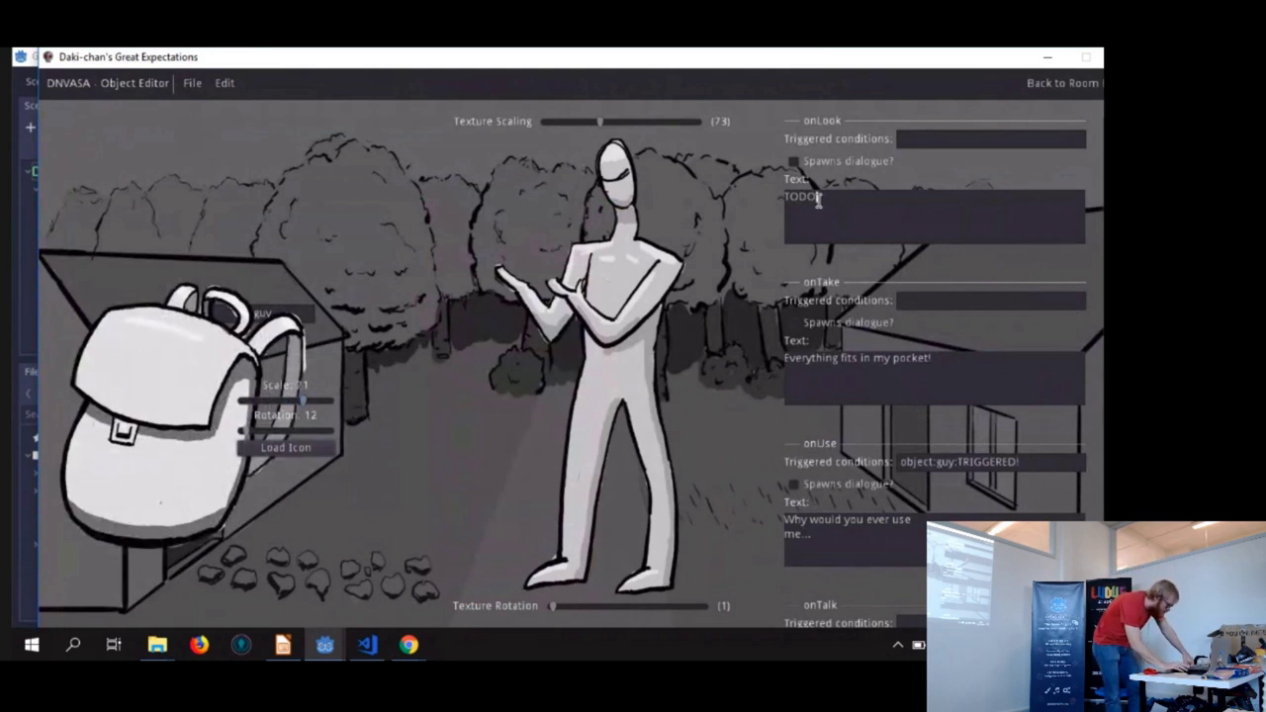
scroll(883, 346, "down", 3)
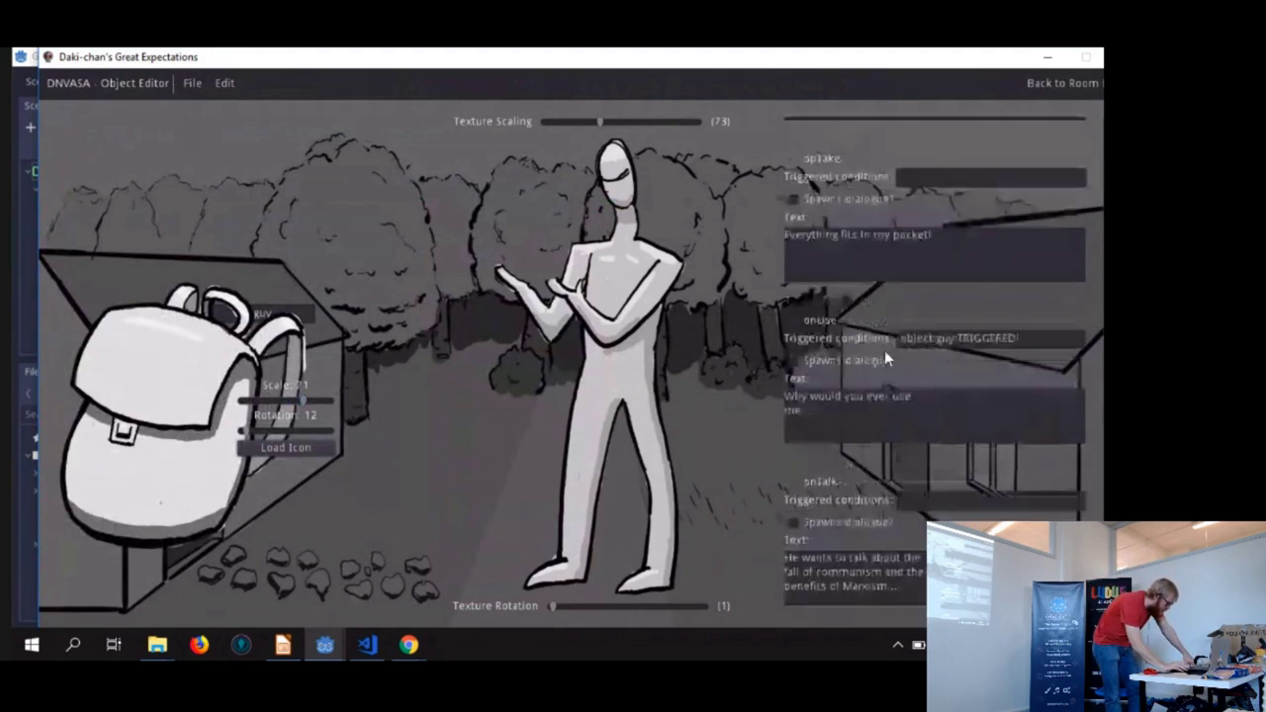
scroll(871, 387, "up", 3)
Highlight the onLook and onTake texts, then reshape the door's area in the Room Editor
left_click_drag(819, 197, 760, 199)
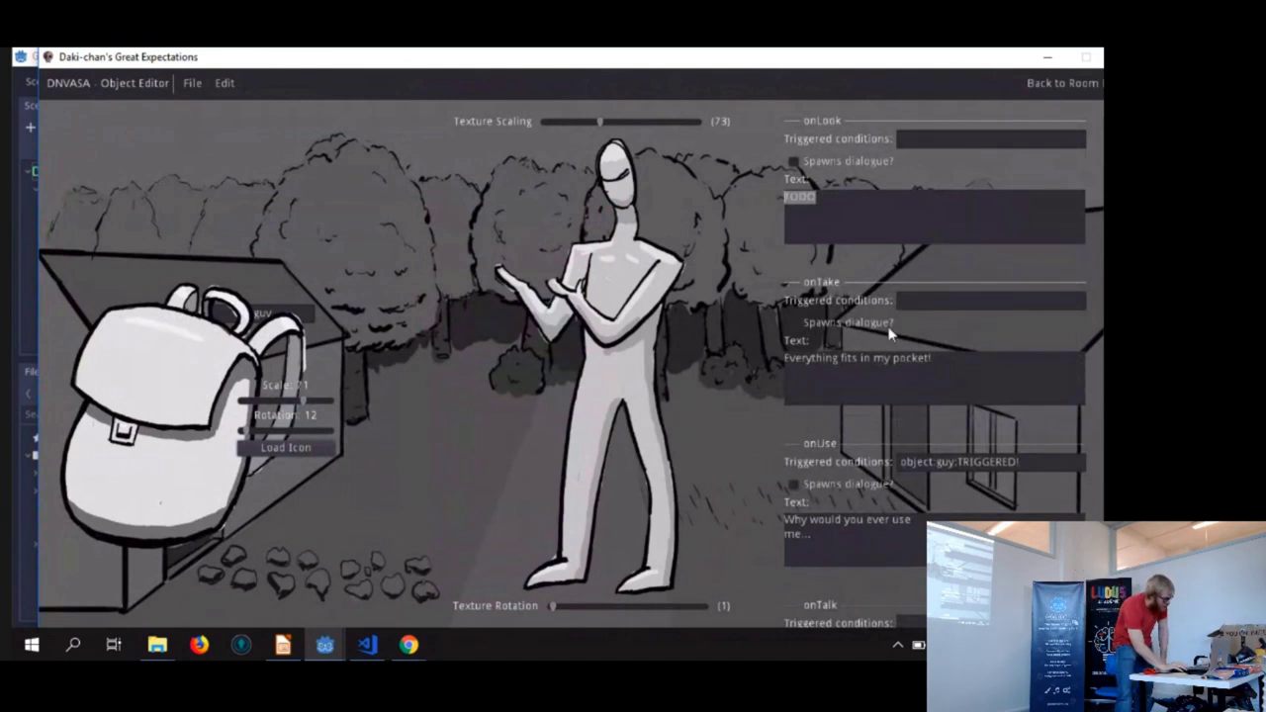
left_click_drag(932, 358, 780, 374)
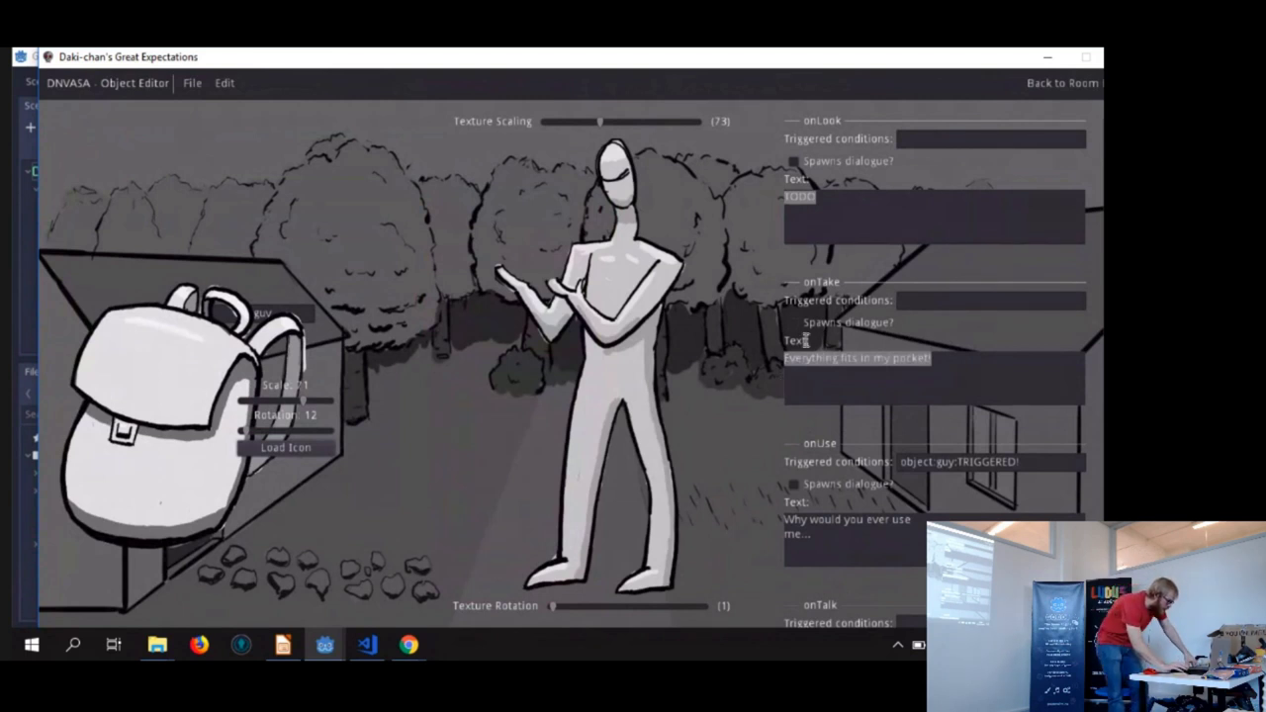
left_click(1055, 83)
mouse_move(593, 234)
left_mouse_down()
mouse_move(497, 320)
mouse_move(599, 226)
mouse_move(594, 236)
left_mouse_up()
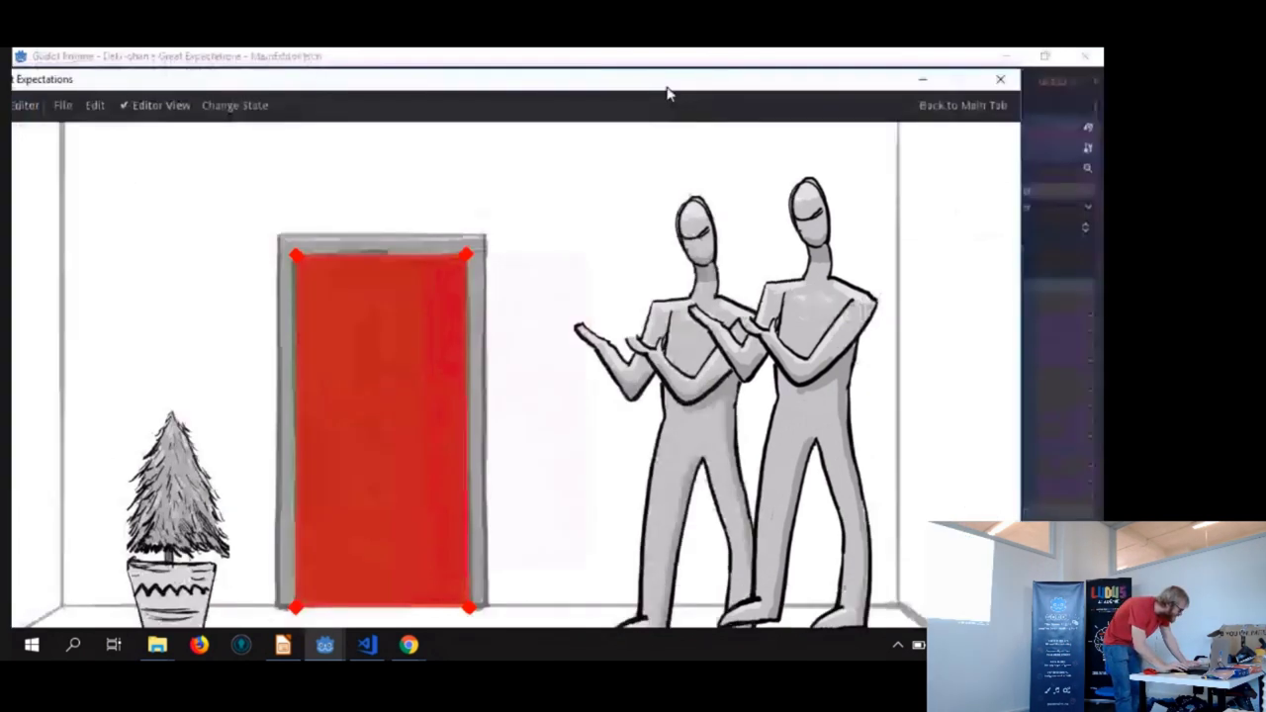
Stop the running game to return to the Godot editor's Menu.tscn
key("Escape")
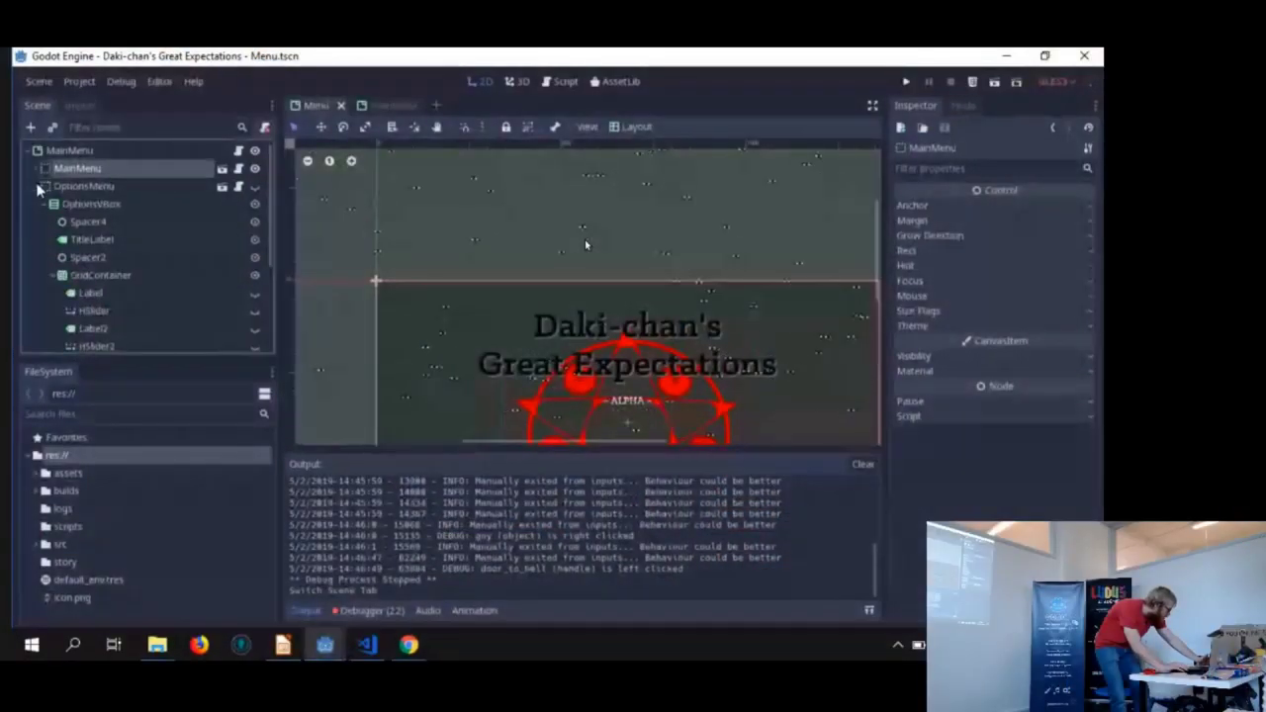
Collapse the OptionsMenu branch and select the Particles2D node in the Scene dock
left_click(36, 186)
left_click(63, 150)
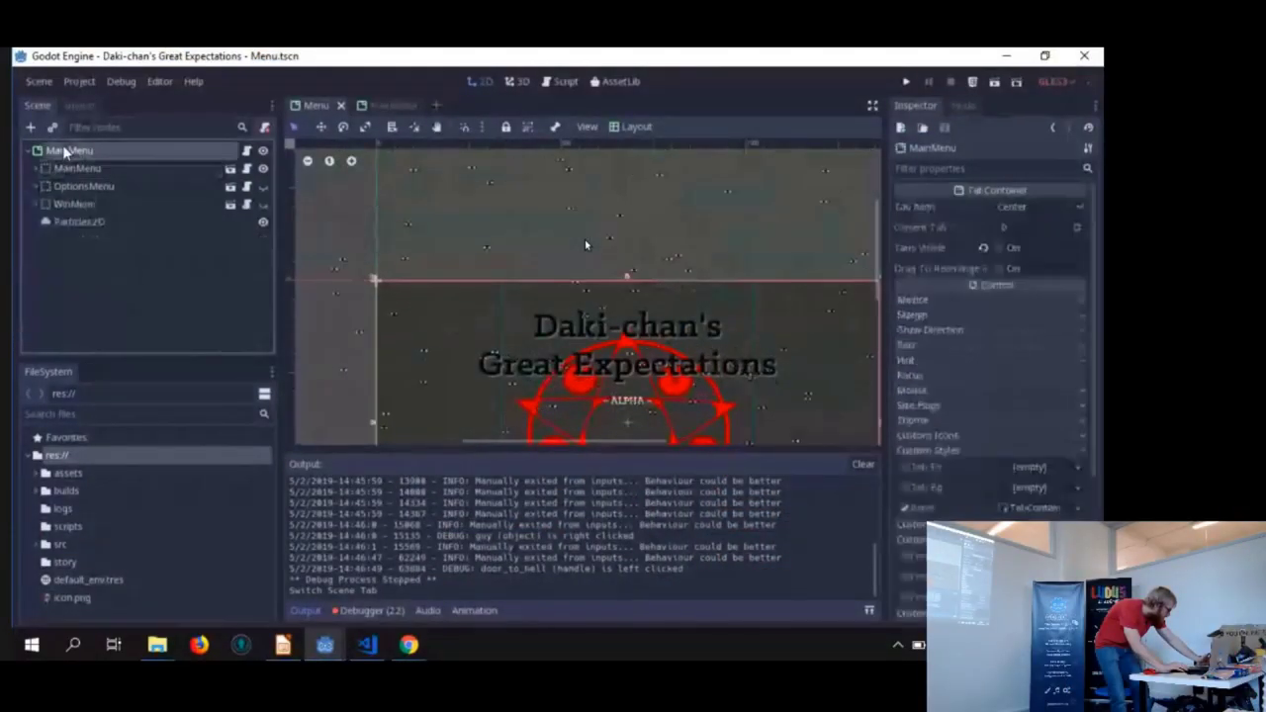
left_click(77, 222)
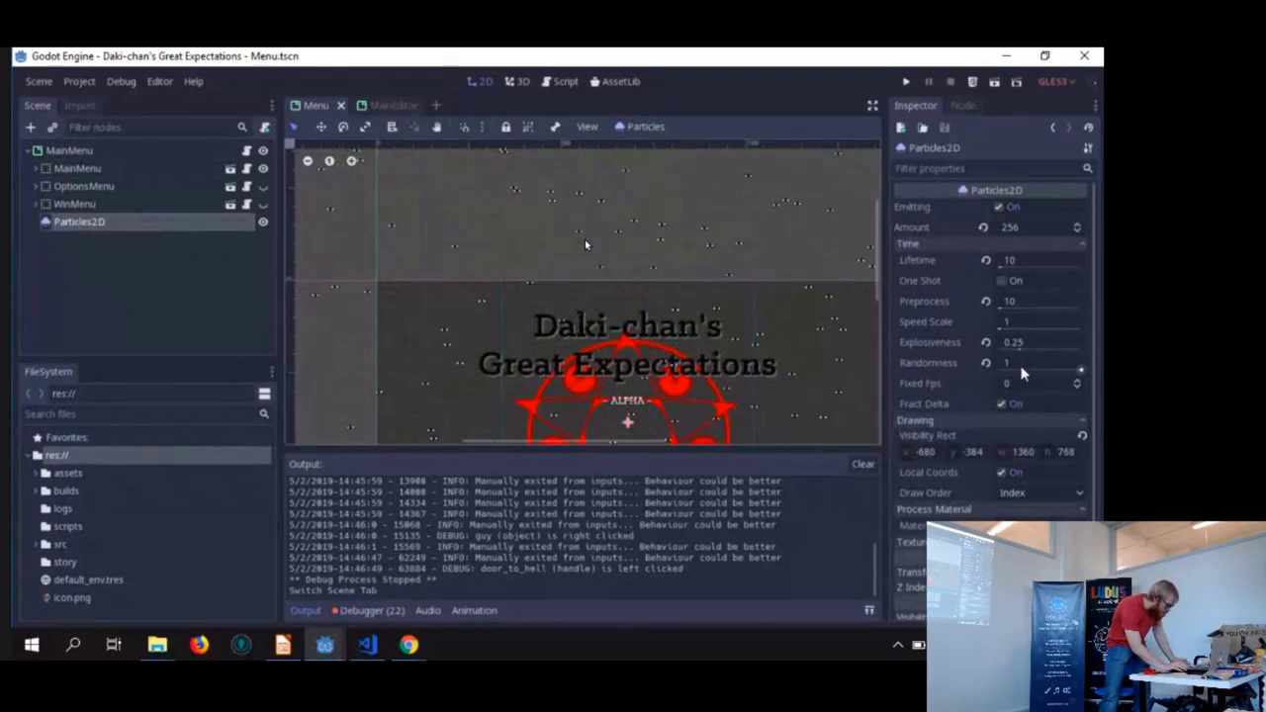
scroll(1059, 430, "down", 2)
View the Particles2D process material, then return to its properties showing Amount 256
left_click(1078, 455)
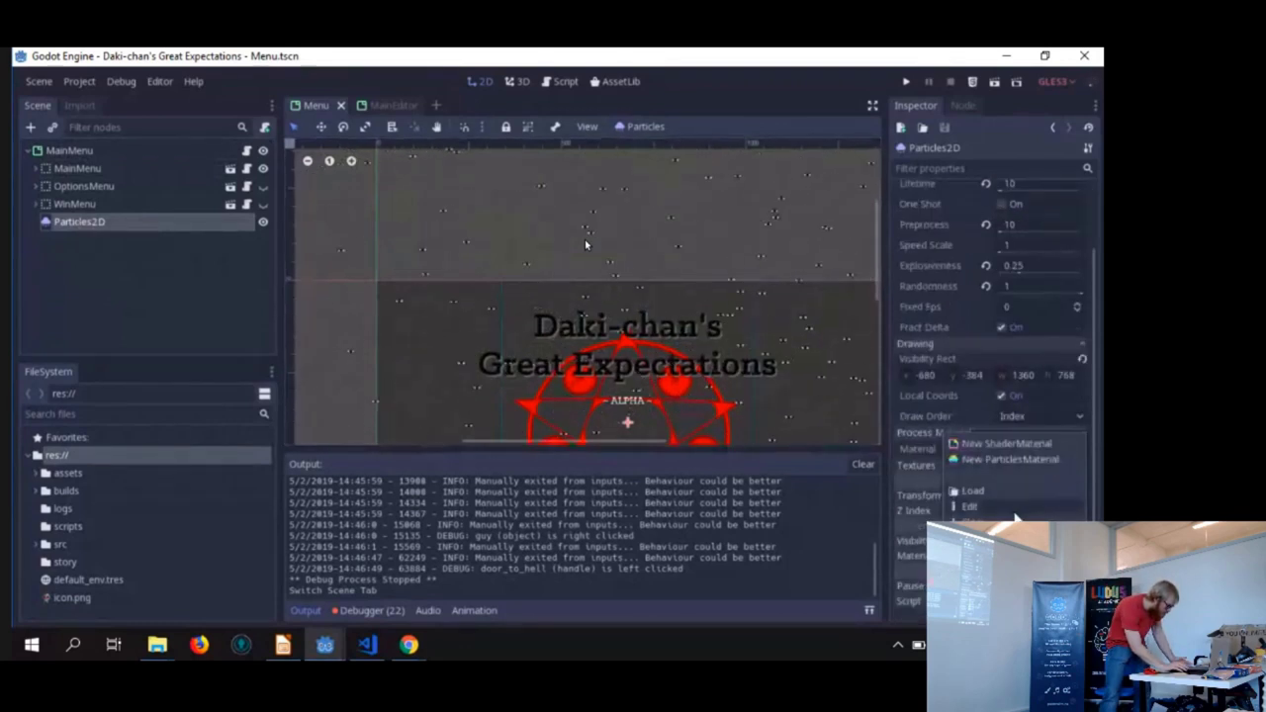
left_click(999, 465)
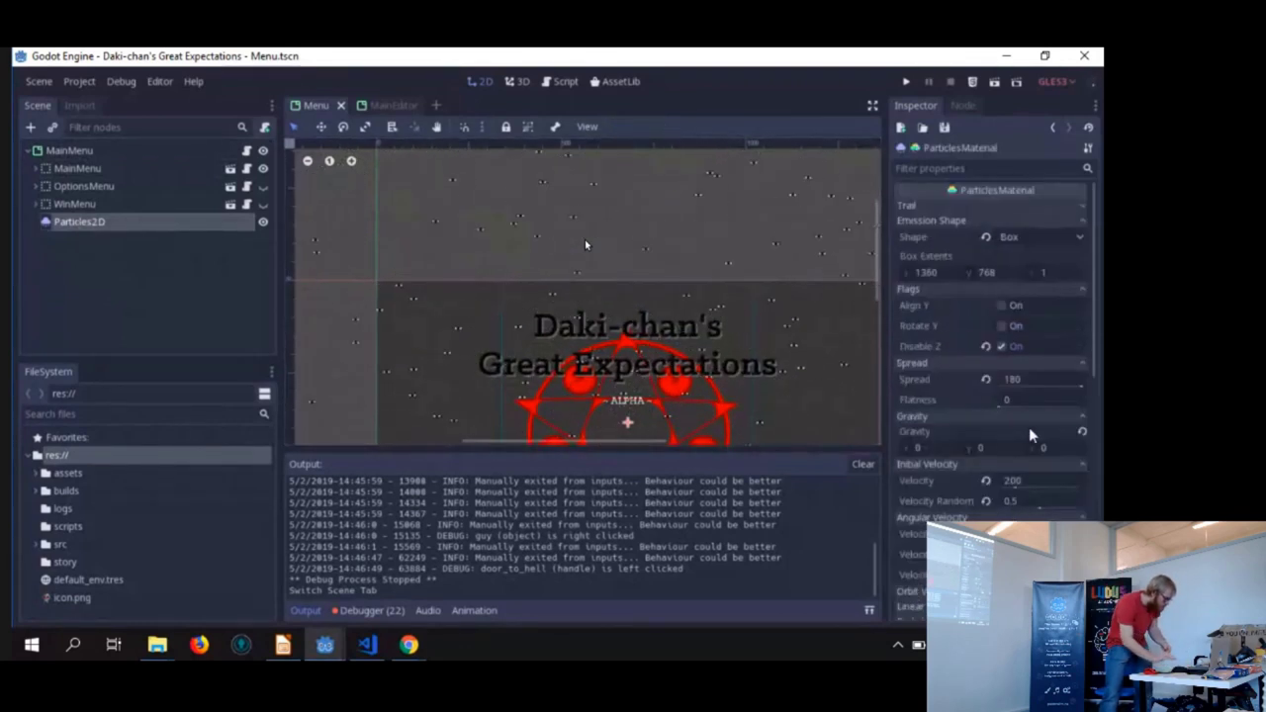
left_click(1054, 128)
scroll(1023, 287, "up", 2)
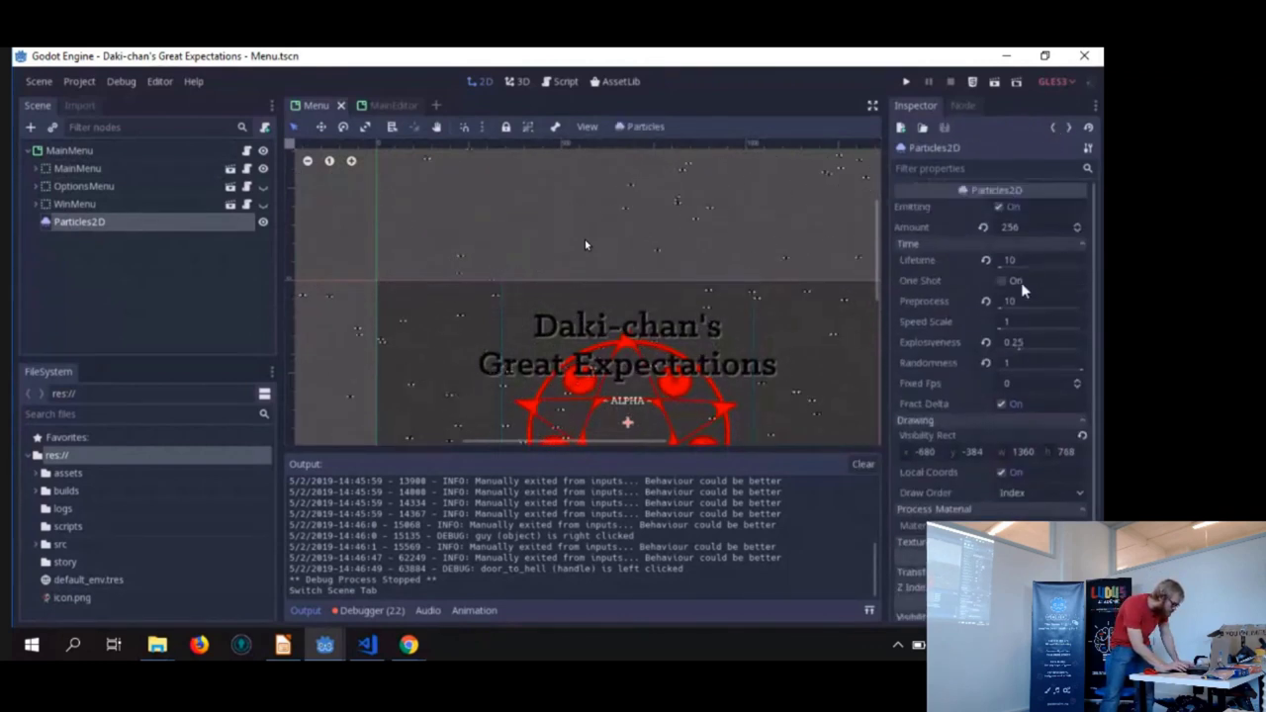
left_click(1025, 227)
scroll(717, 326, "down", 4)
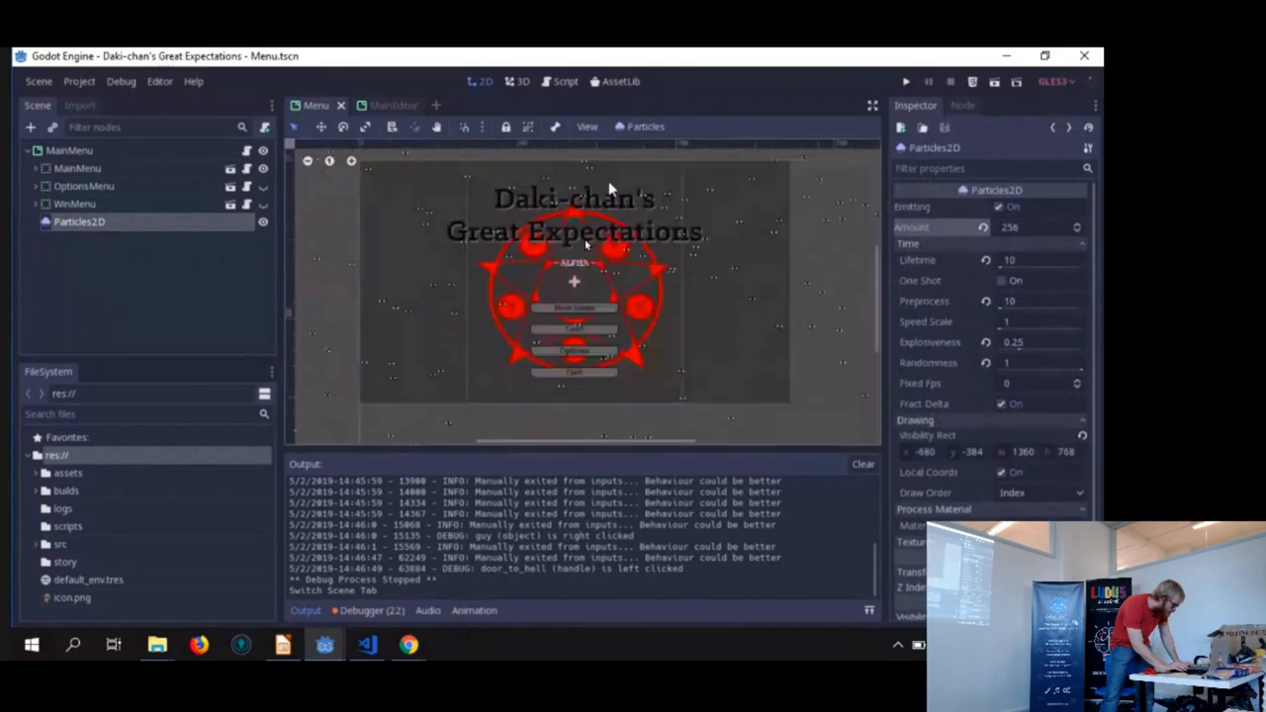
Test a 1000000 particle Amount, then drop the Amount to 1
left_click(1029, 227)
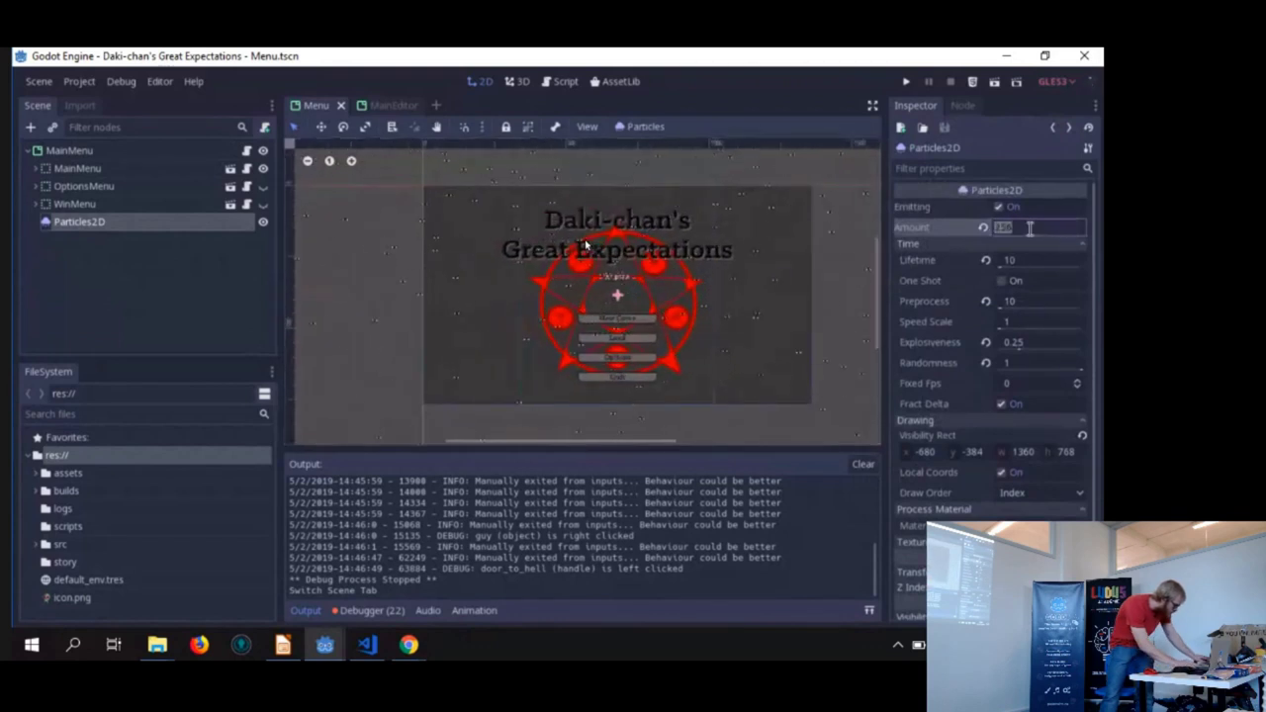
type("10000")
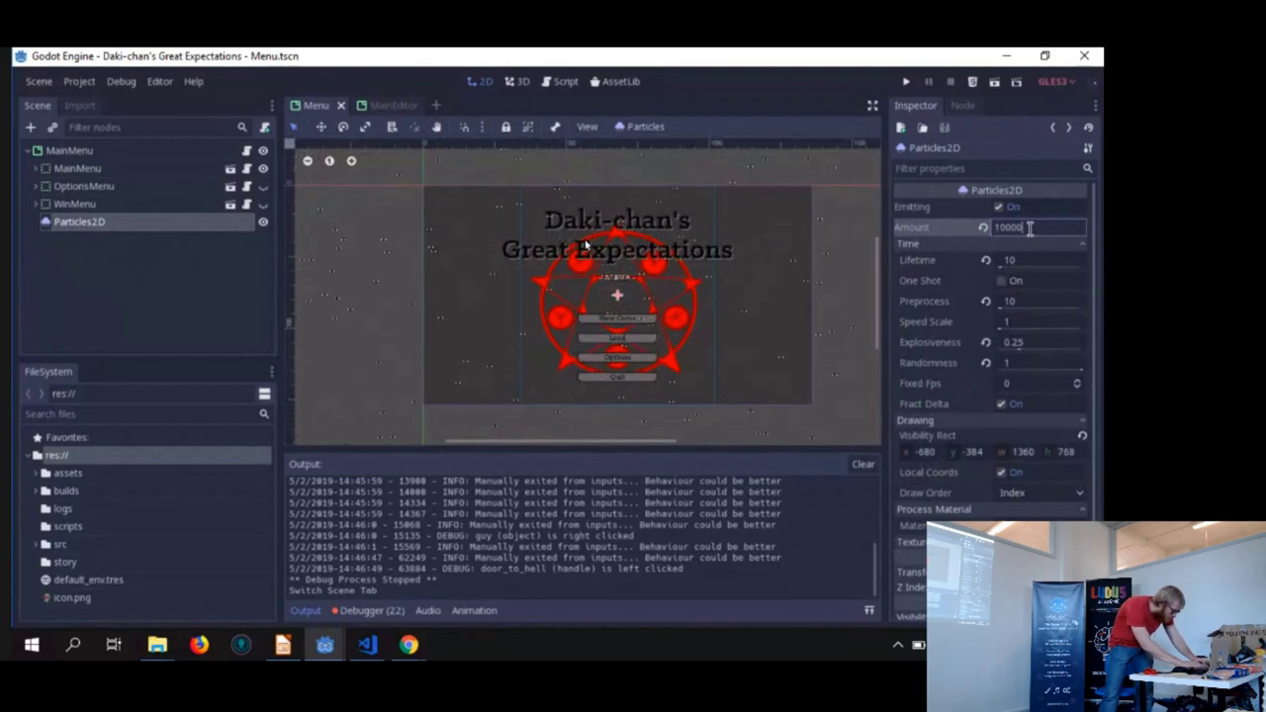
key("BackSpace")
key("BackSpace")
key("BackSpace")
key("BackSpace")
type("e6")
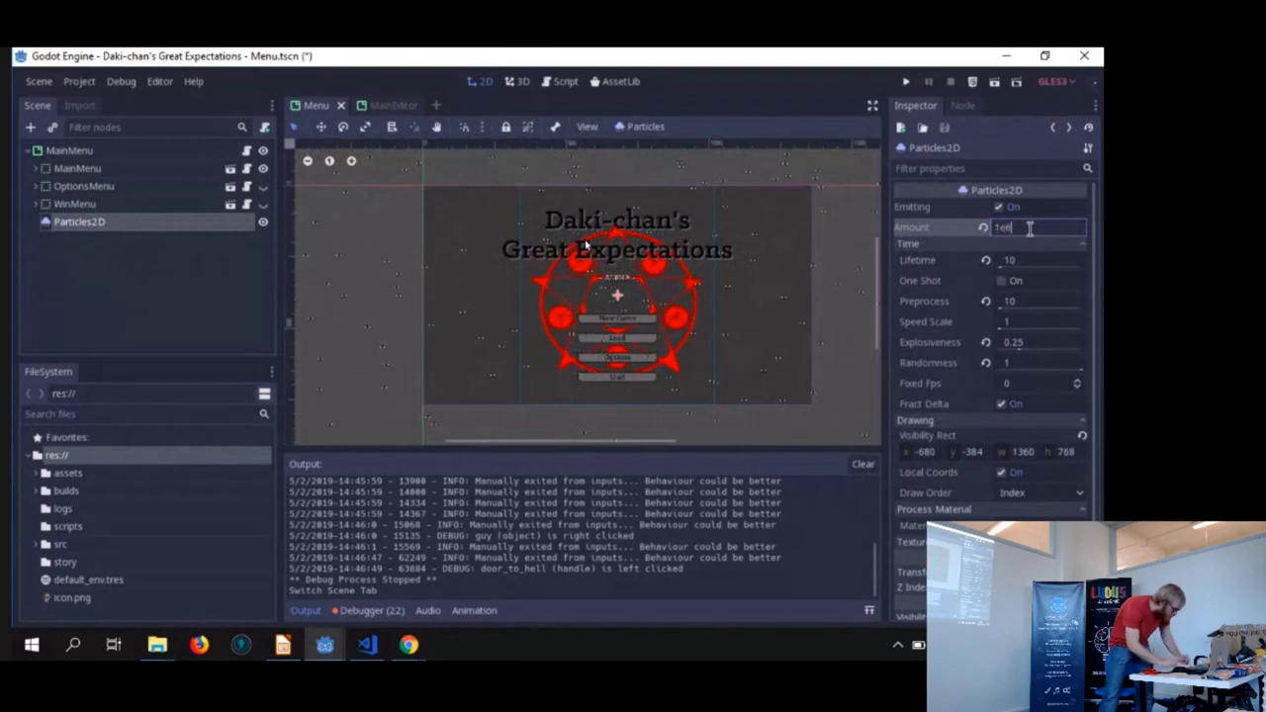
key("Return")
left_click(1029, 227)
type("100")
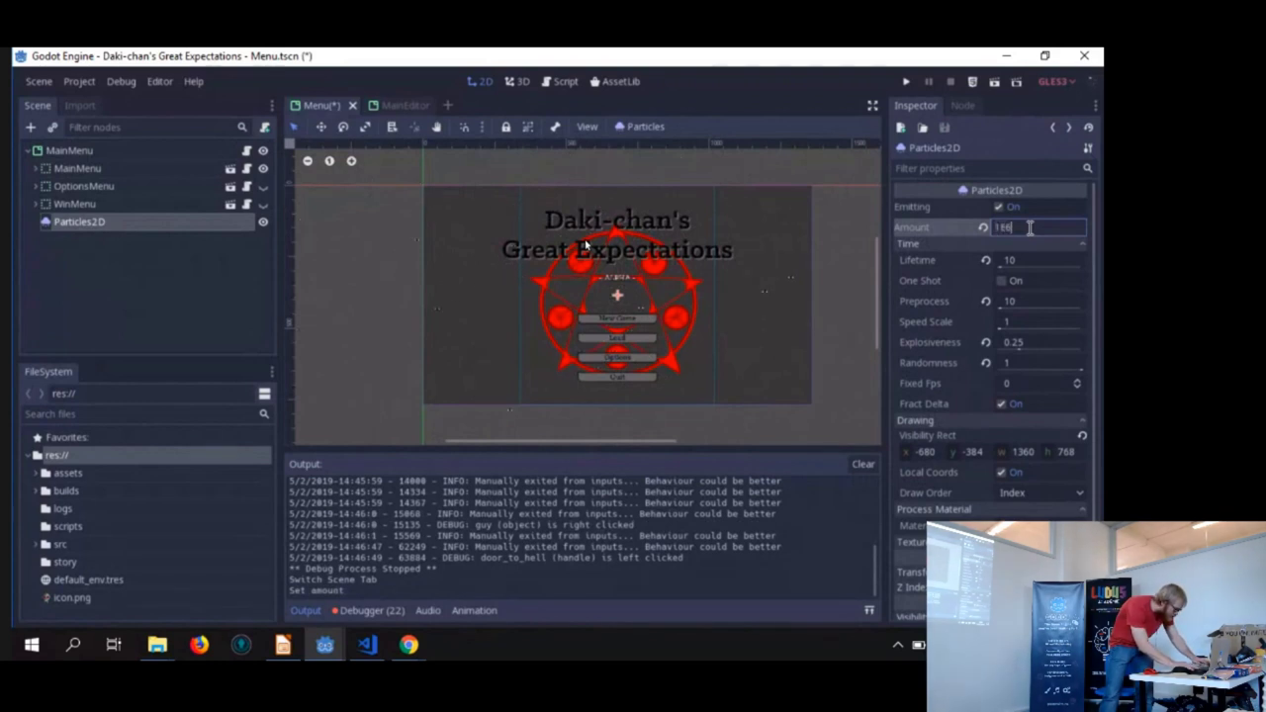
key("Return")
Set Amount to 100000, shift the emitter left, then reset Amount to 256
left_click(1030, 228)
type("100000")
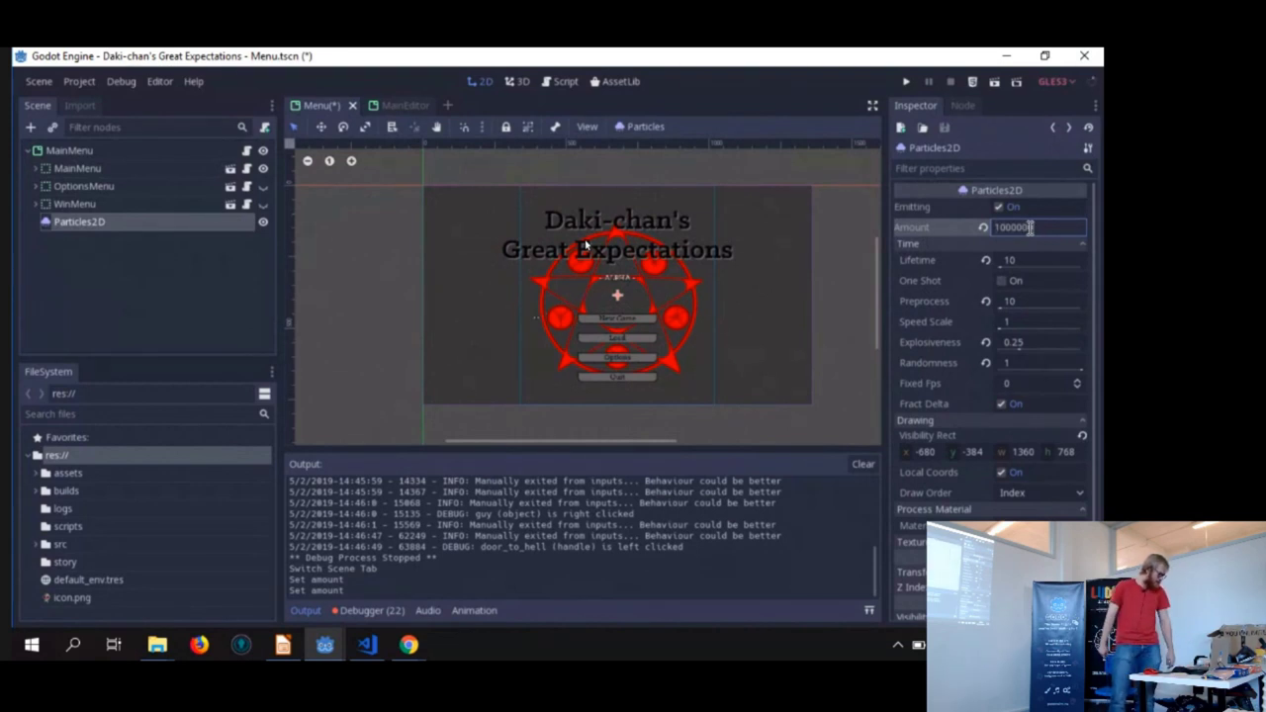
key("Return")
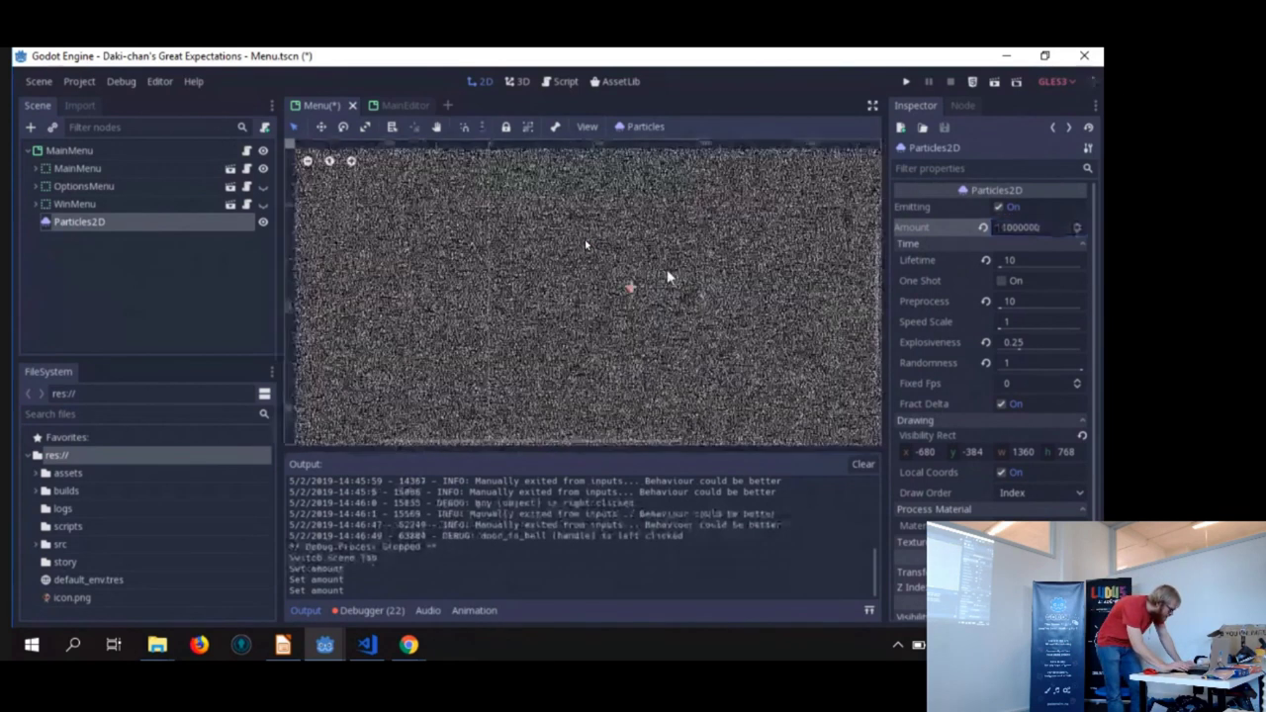
left_click_drag(611, 310, 556, 275)
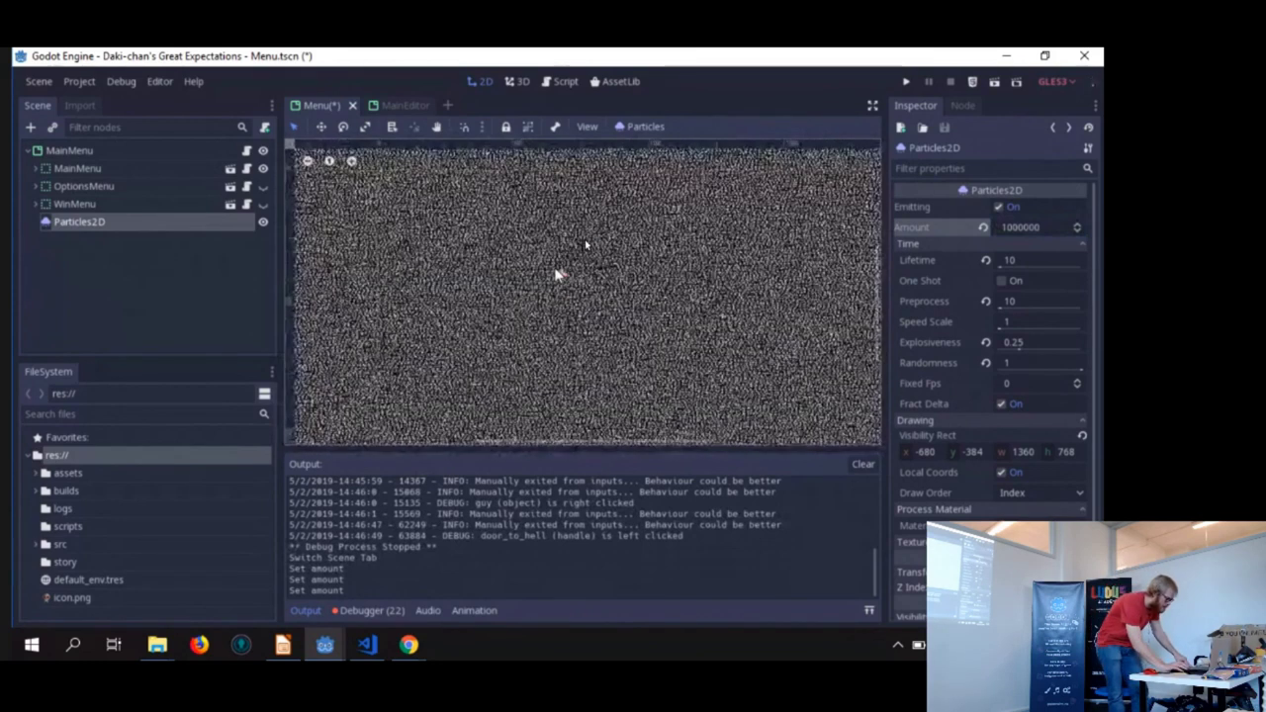
left_click(1039, 227)
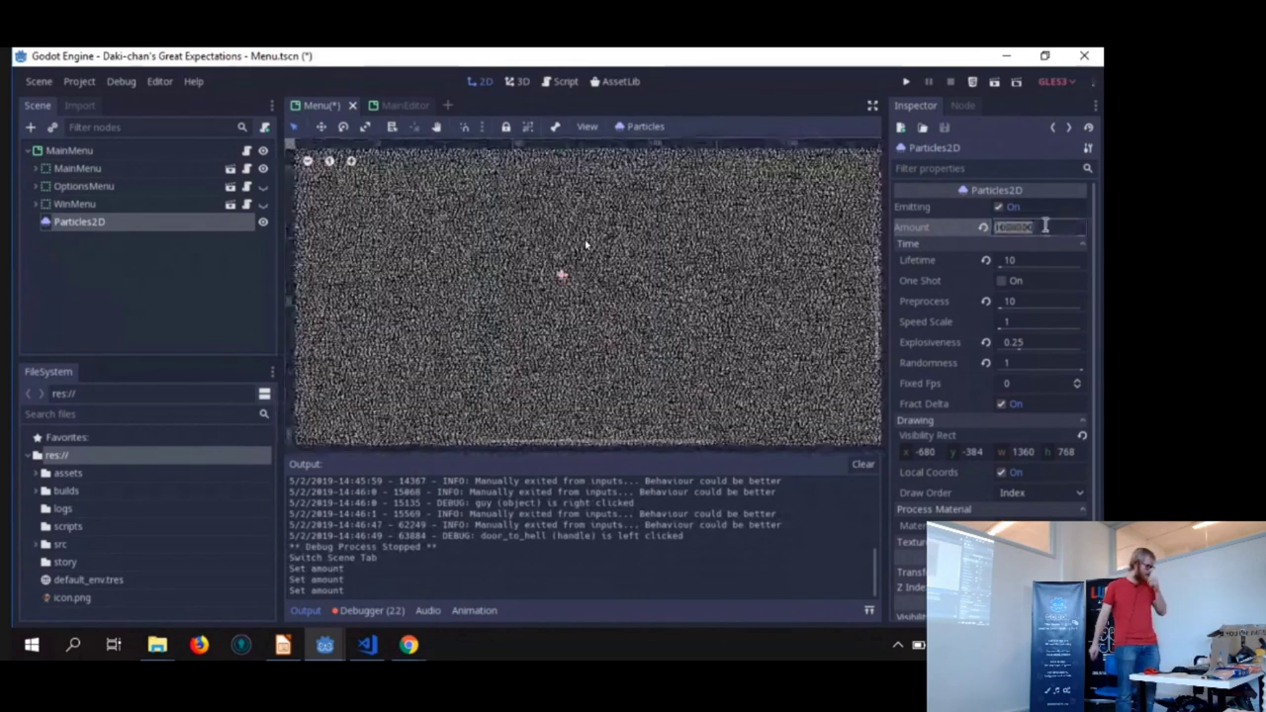
type("256")
key("Return")
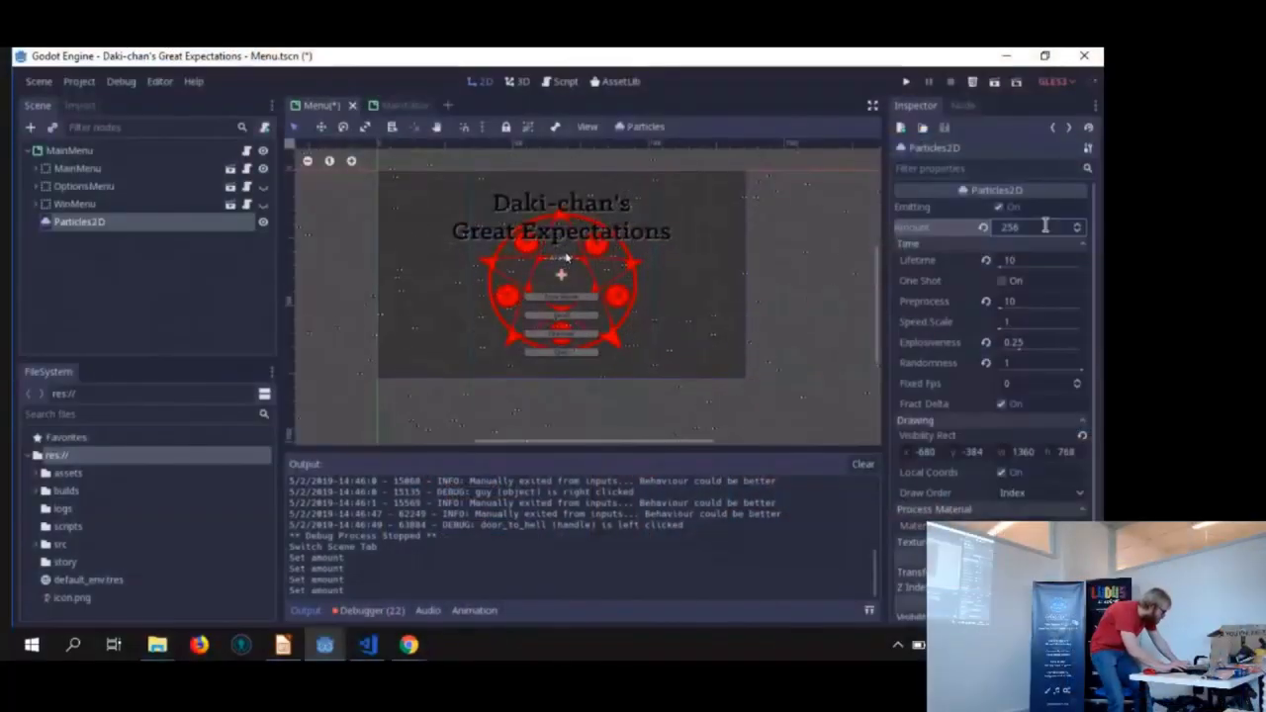
Show richard.json in VS Code, highlight the Love Letter and Daki-Chan descriptions, and scroll to player_states
left_click(367, 645)
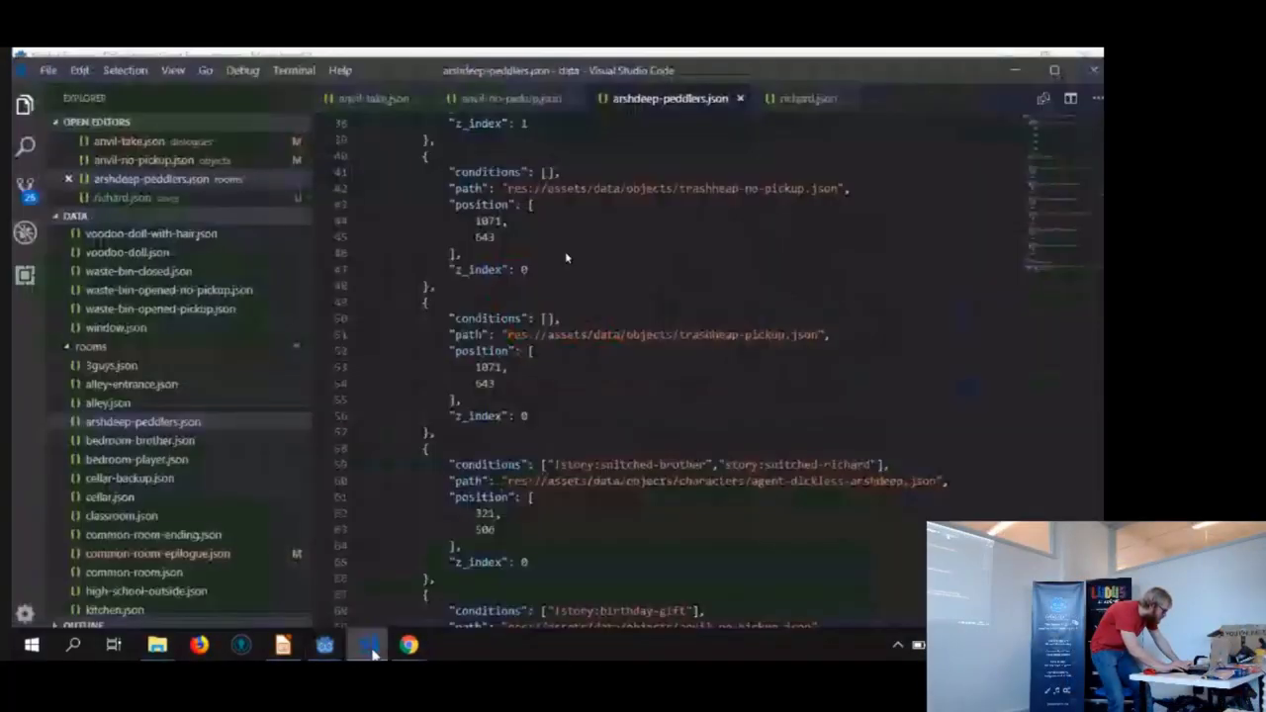
left_click(797, 107)
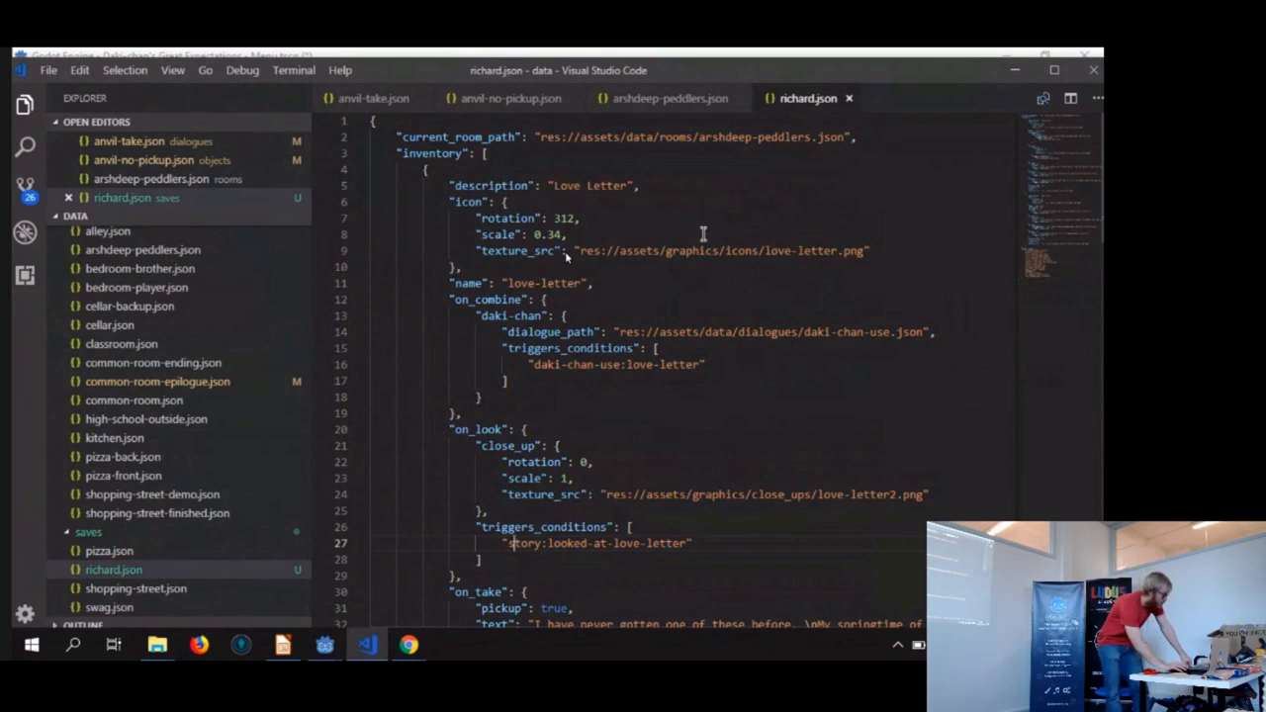
left_click_drag(625, 185, 553, 185)
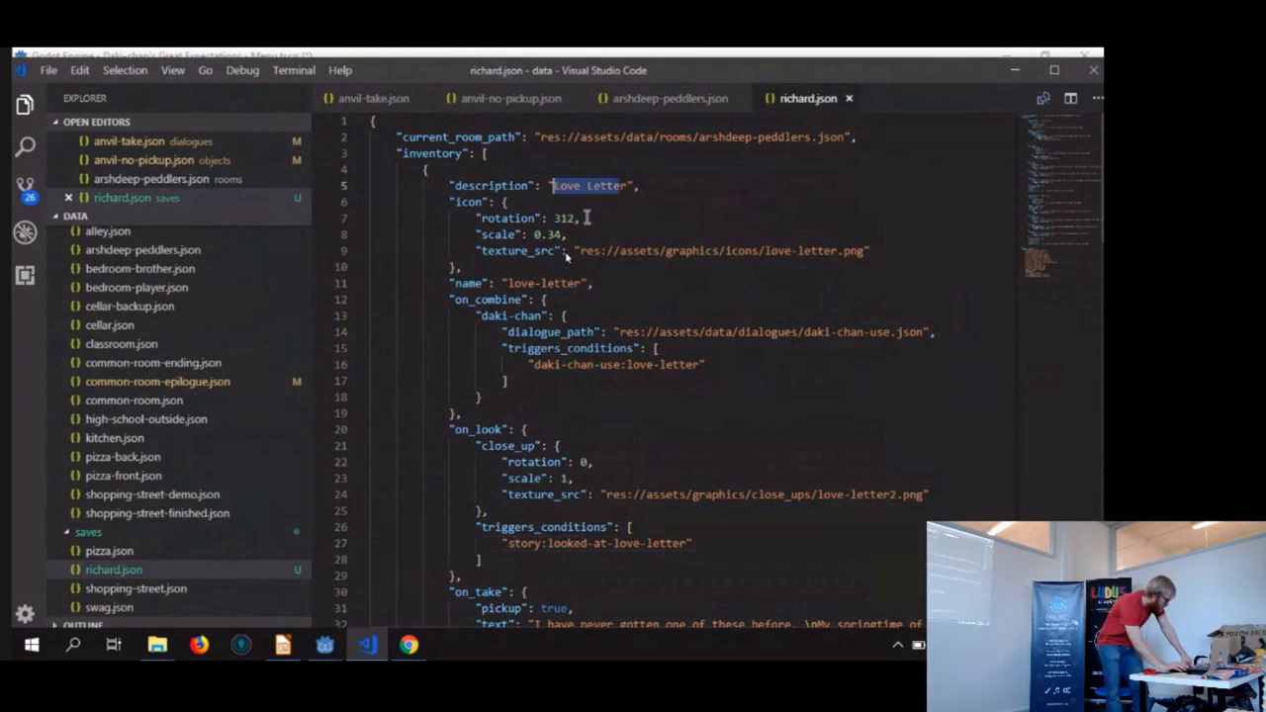
scroll(587, 218, "down", 10)
left_click_drag(432, 372, 590, 389)
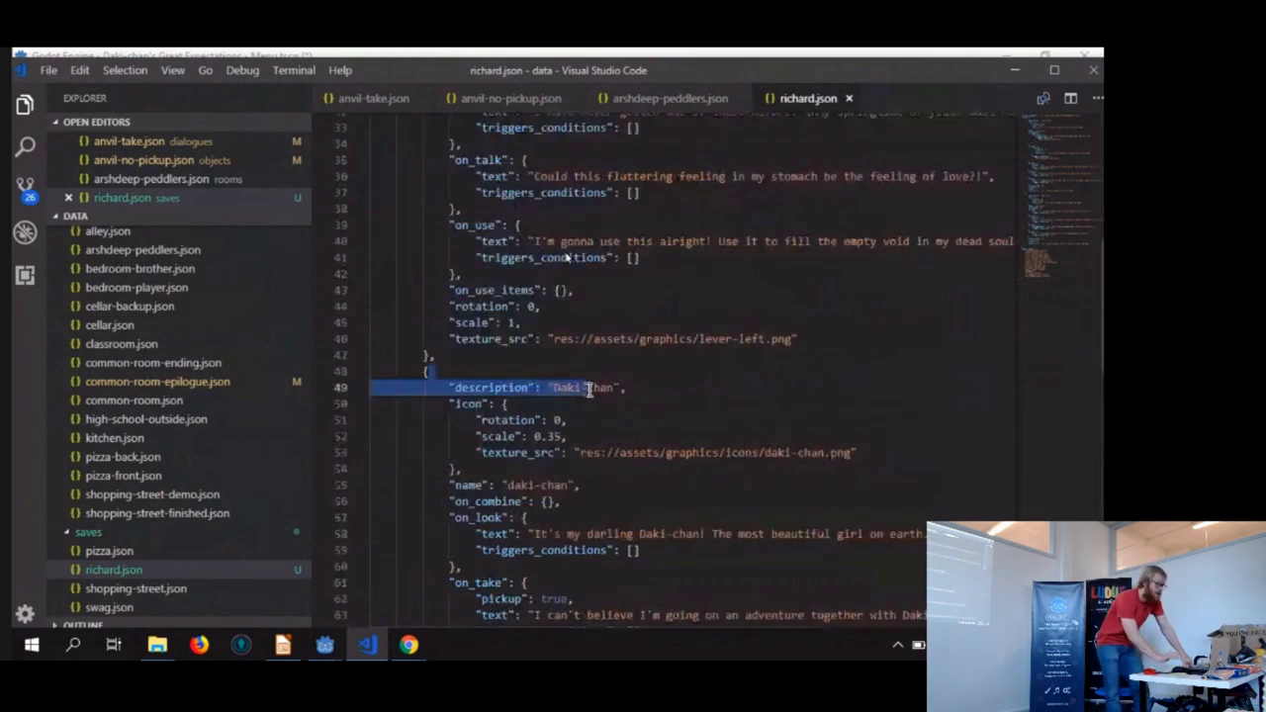
scroll(493, 409, "down", 10)
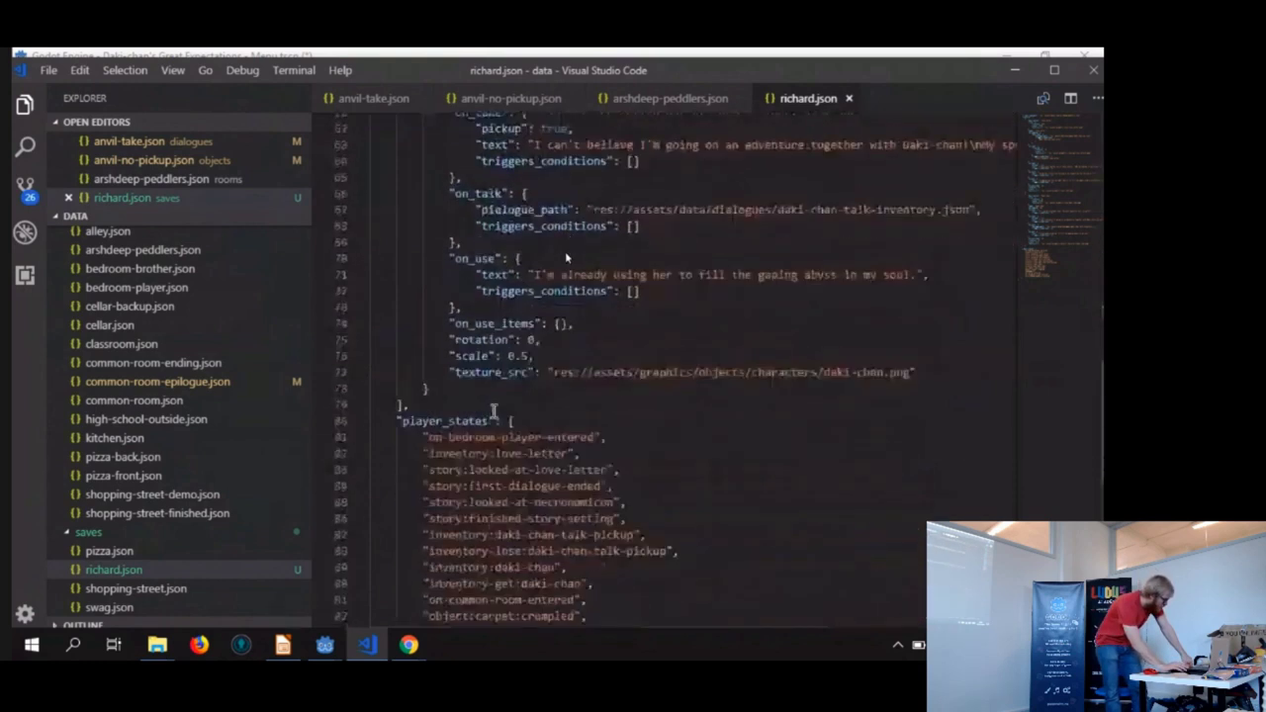
scroll(494, 409, "down", 4)
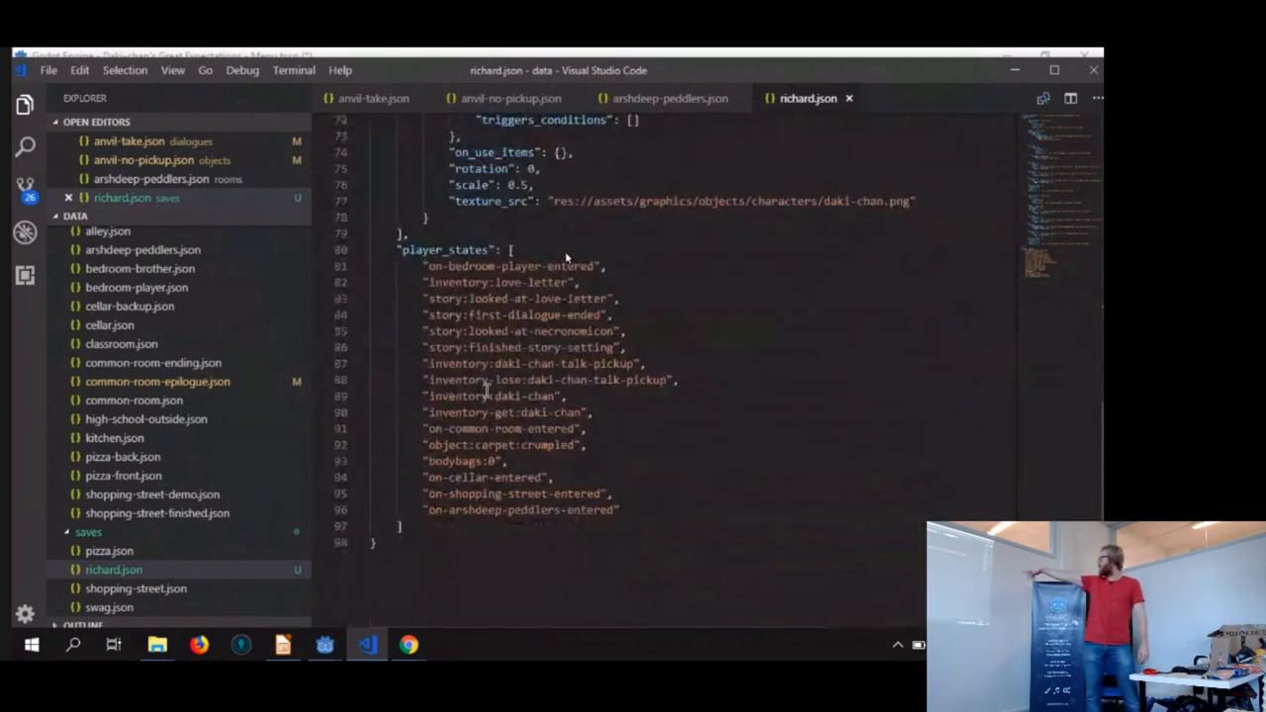